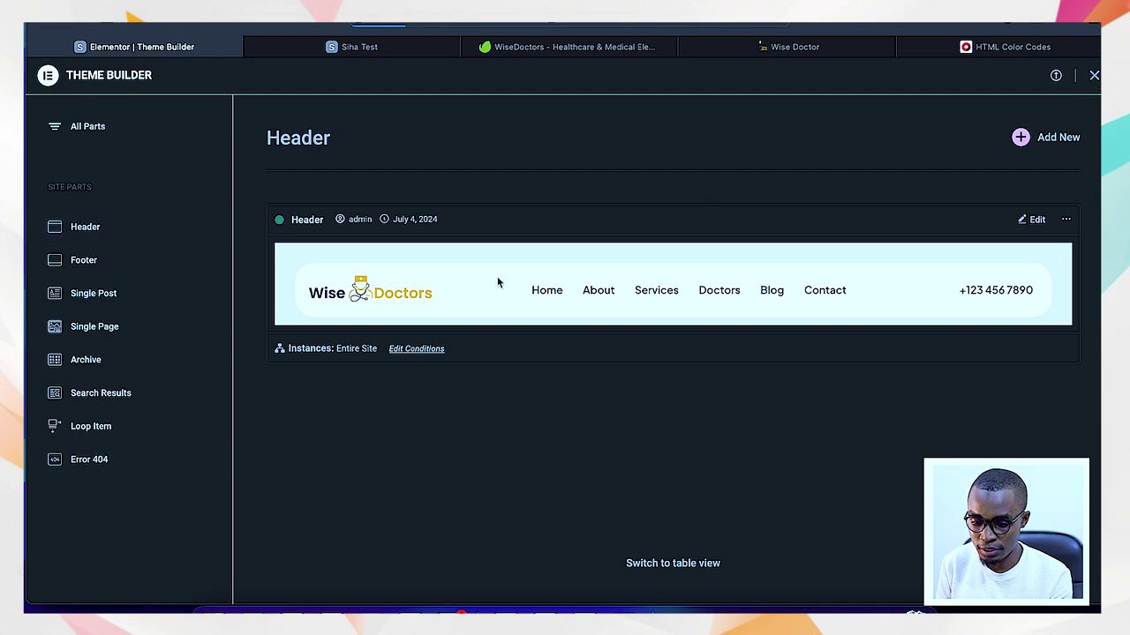
# Leave the header templates and open the Siha Test site's Home page for editing with Elementor.
pyautogui.hotkey('alt', 'Left')
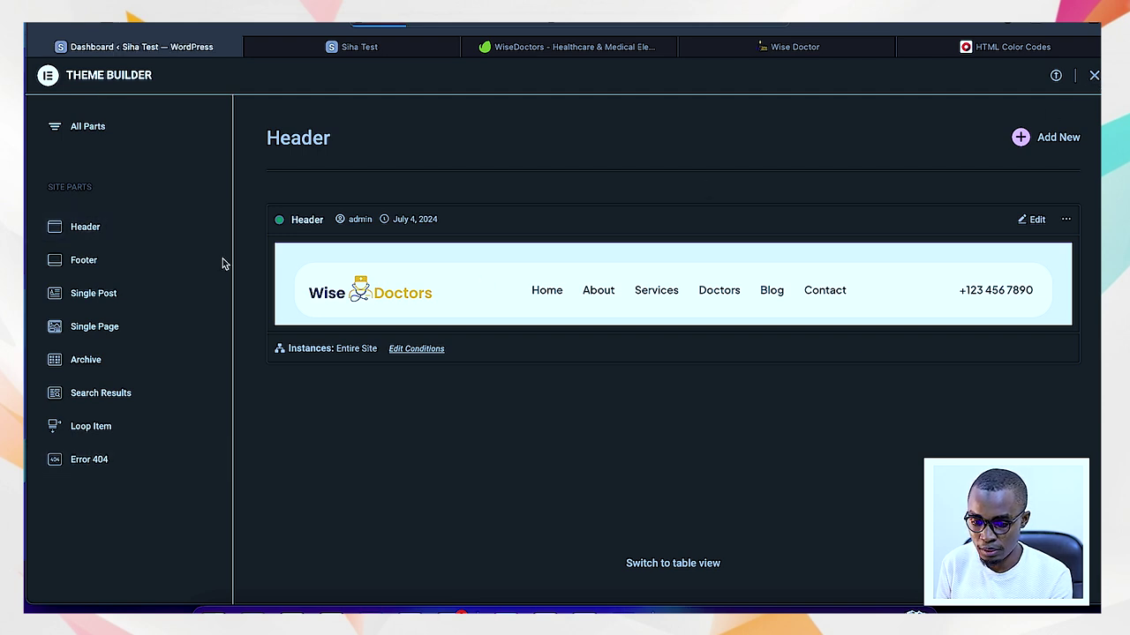
pyautogui.click(379, 47)
pyautogui.click(487, 139)
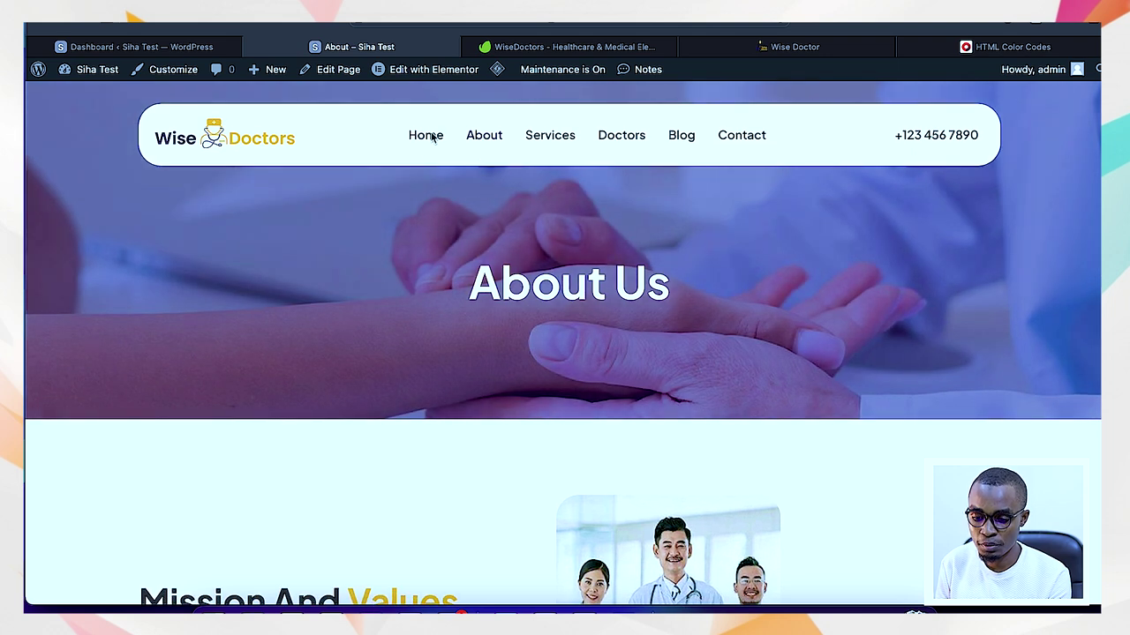
pyautogui.click(429, 137)
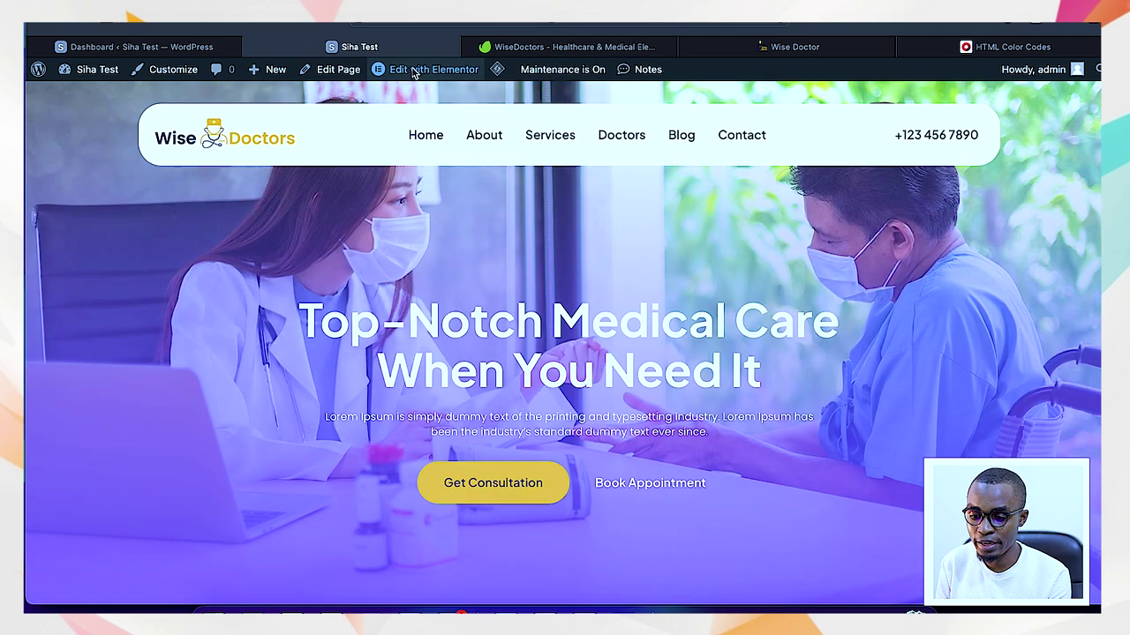
pyautogui.moveTo(406, 76)
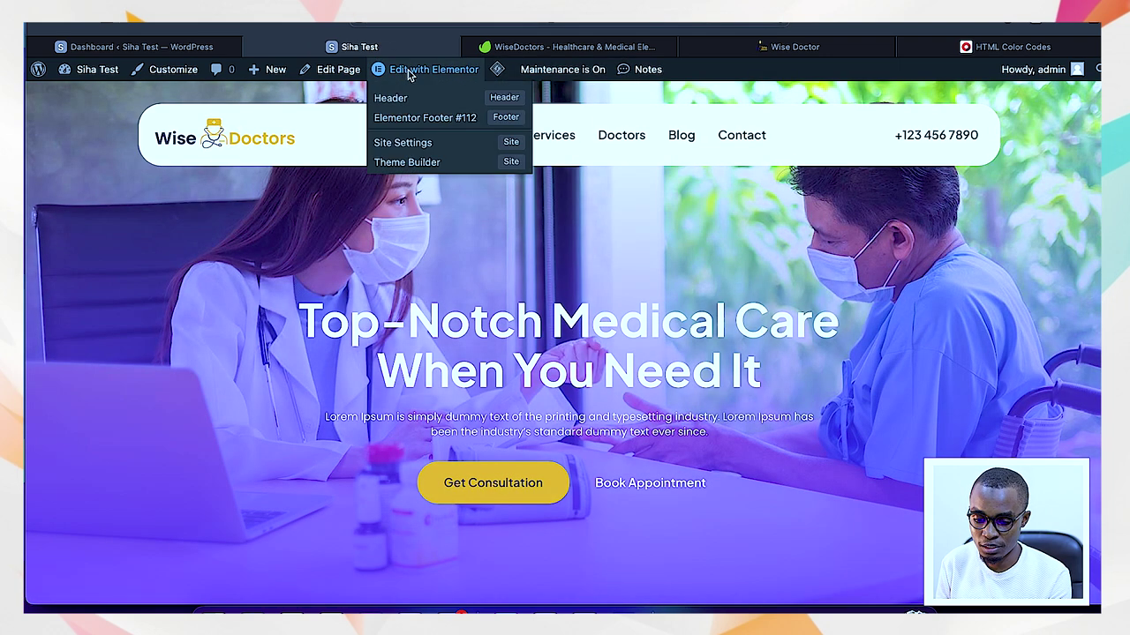
pyautogui.click(419, 70)
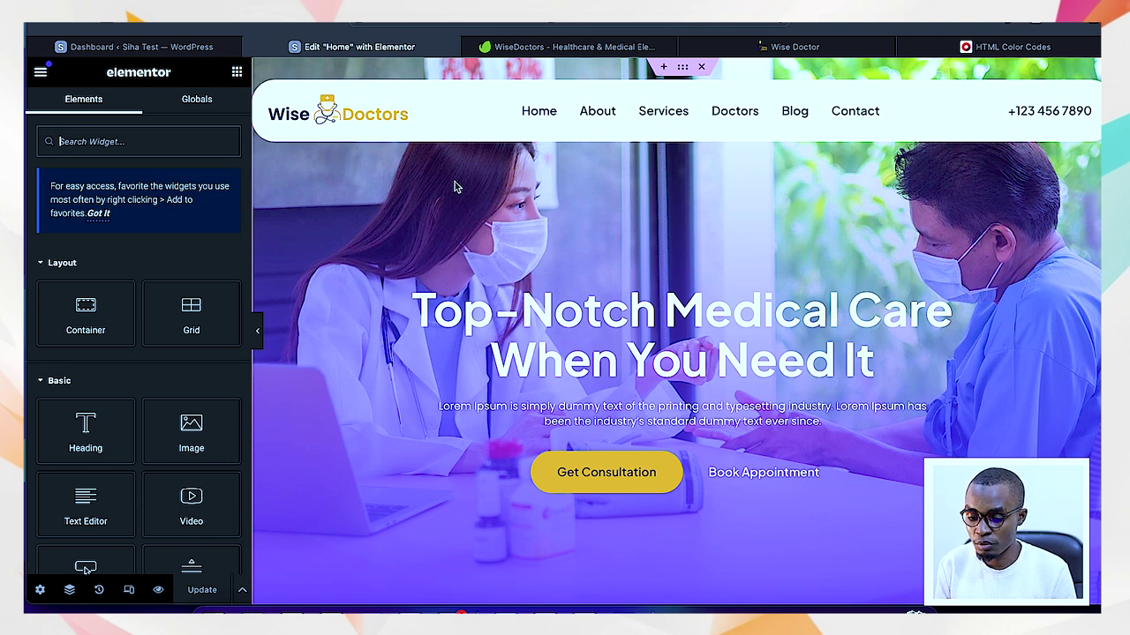
# Look over the Home page in the editor and open the Global Colors in the Site Settings.
pyautogui.scroll(-4, 641, 416)
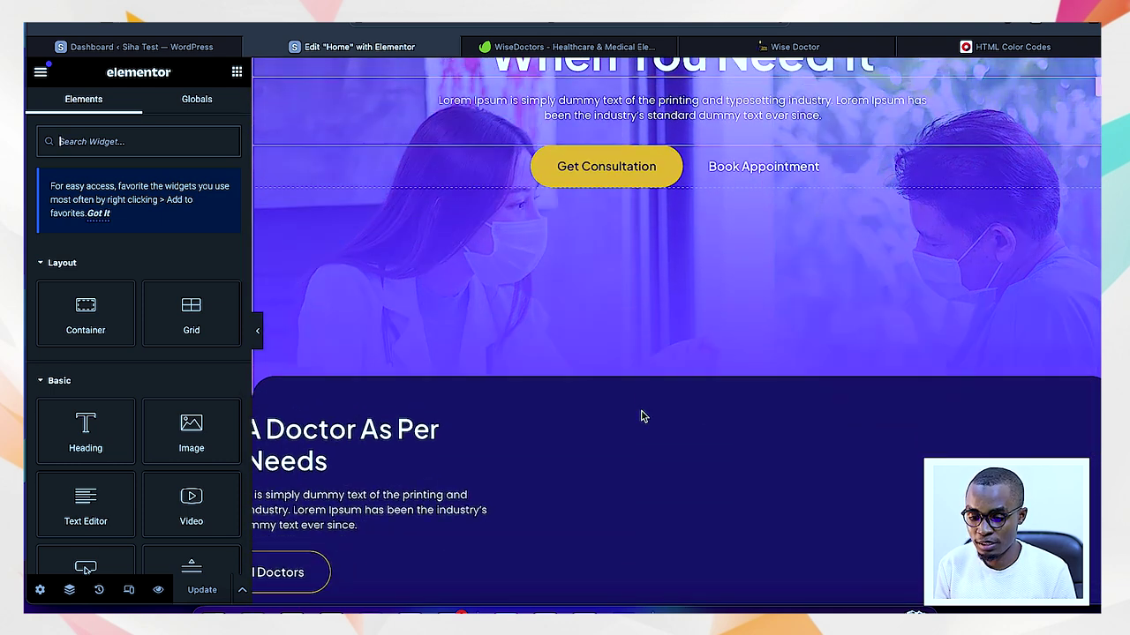
pyautogui.scroll(-8, 641, 414)
pyautogui.scroll(15, 641, 411)
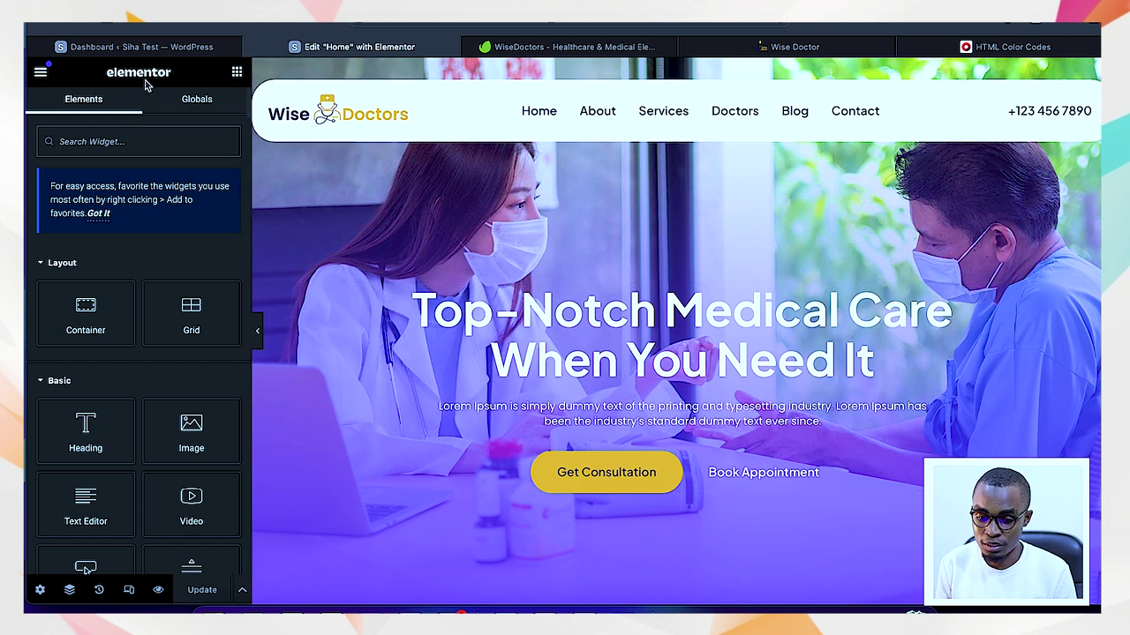
pyautogui.click(41, 74)
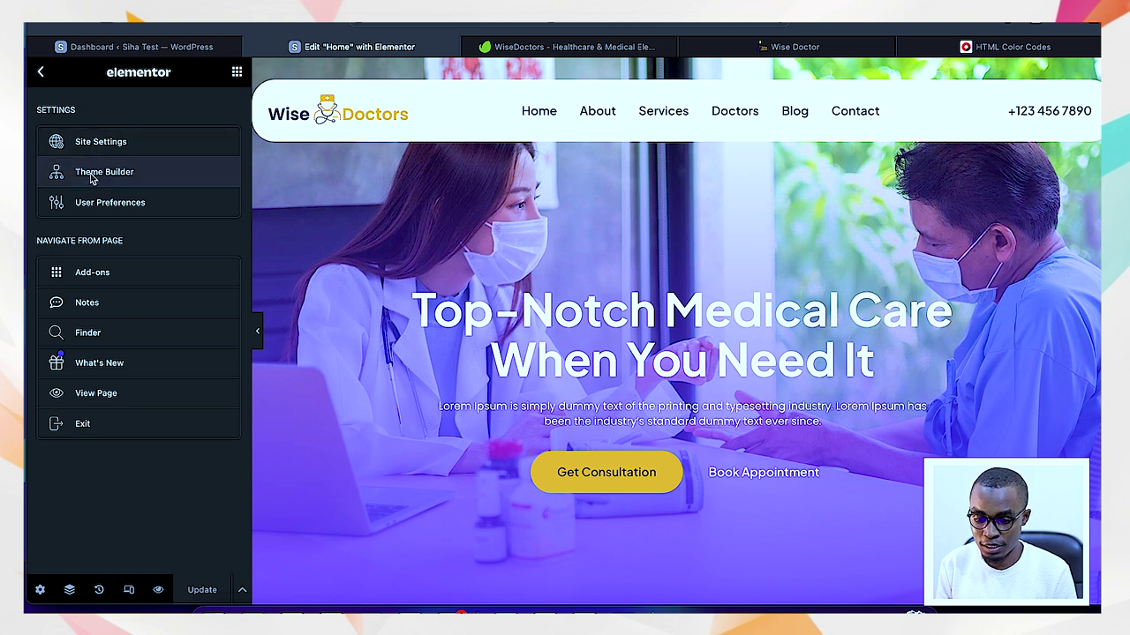
pyautogui.click(184, 201)
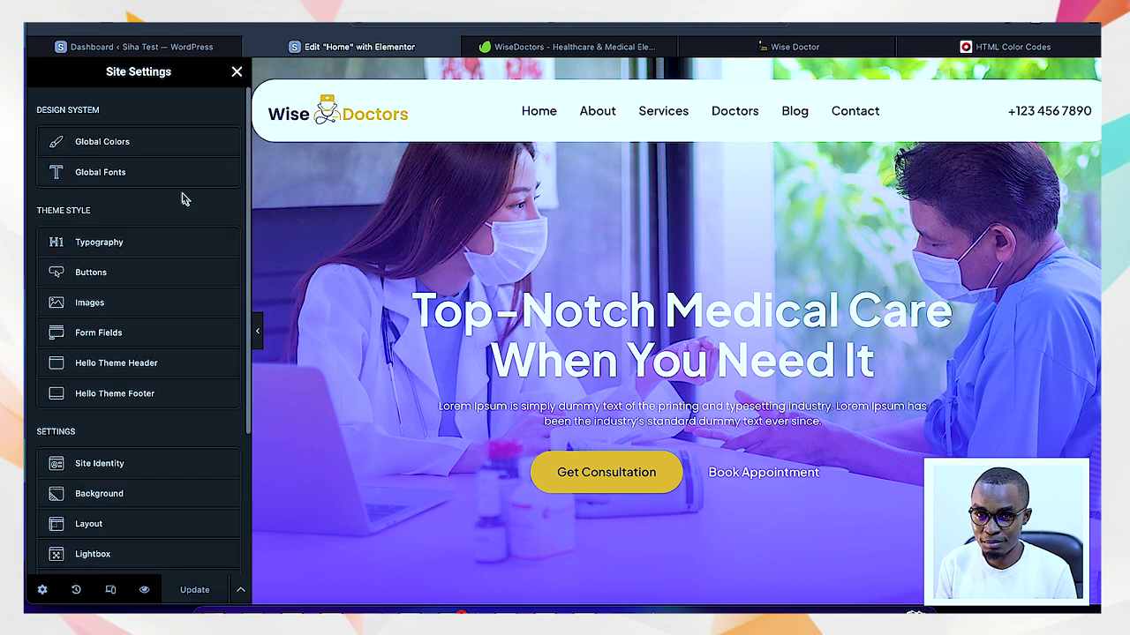
pyautogui.click(124, 151)
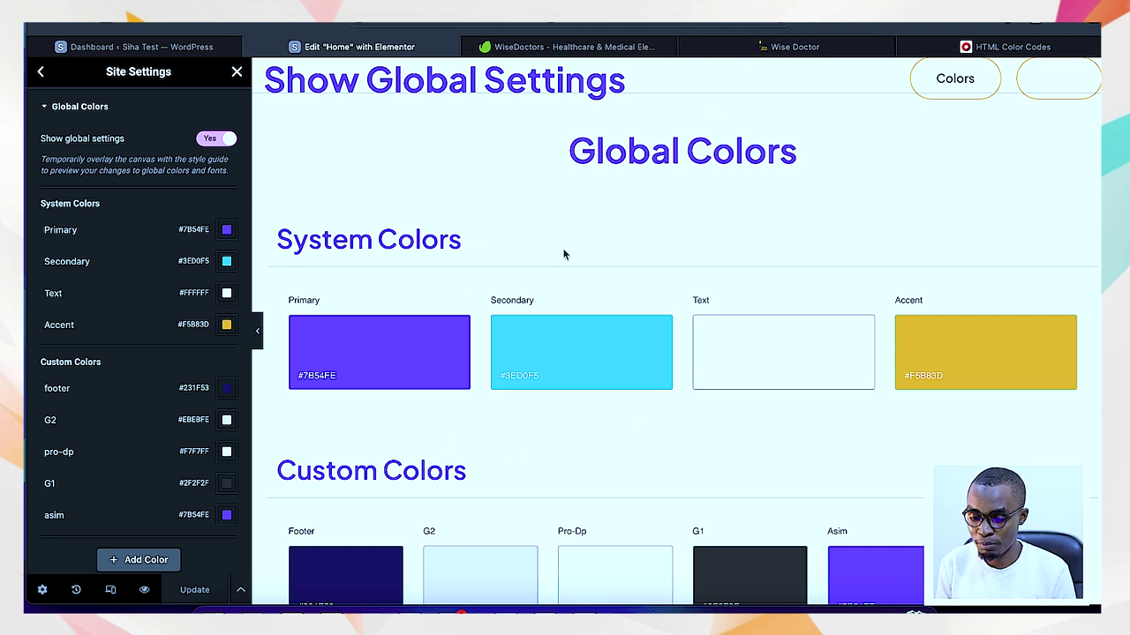
# Switch to the HTML Color Codes site and examine its color chart, named colors and sample swatches for a replacement color.
pyautogui.click(979, 47)
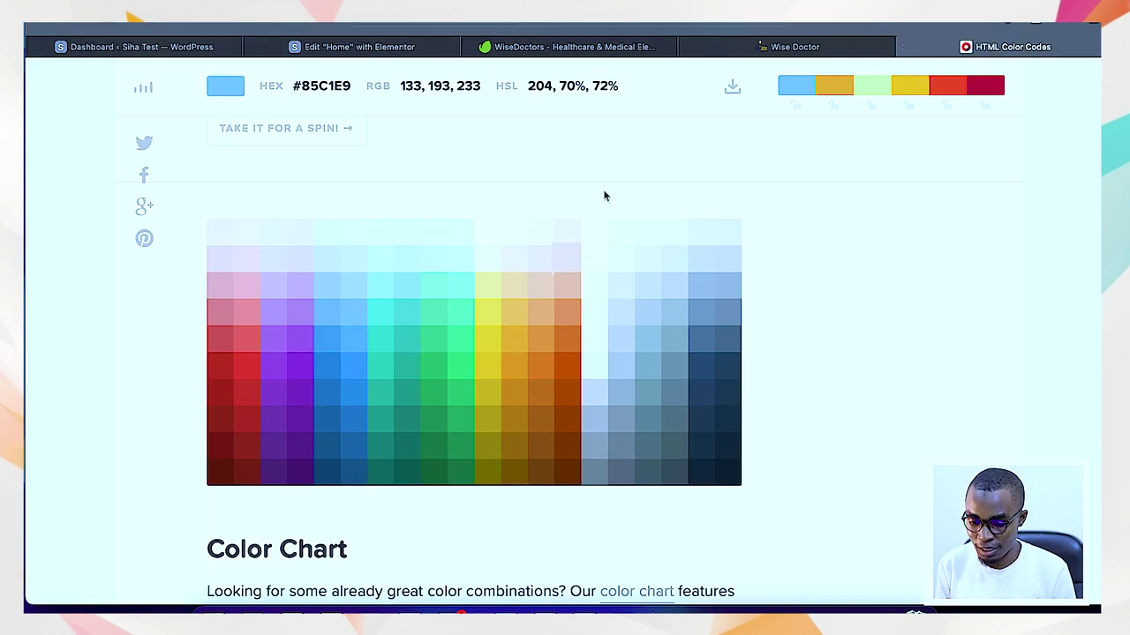
pyautogui.scroll(1, 411, 326)
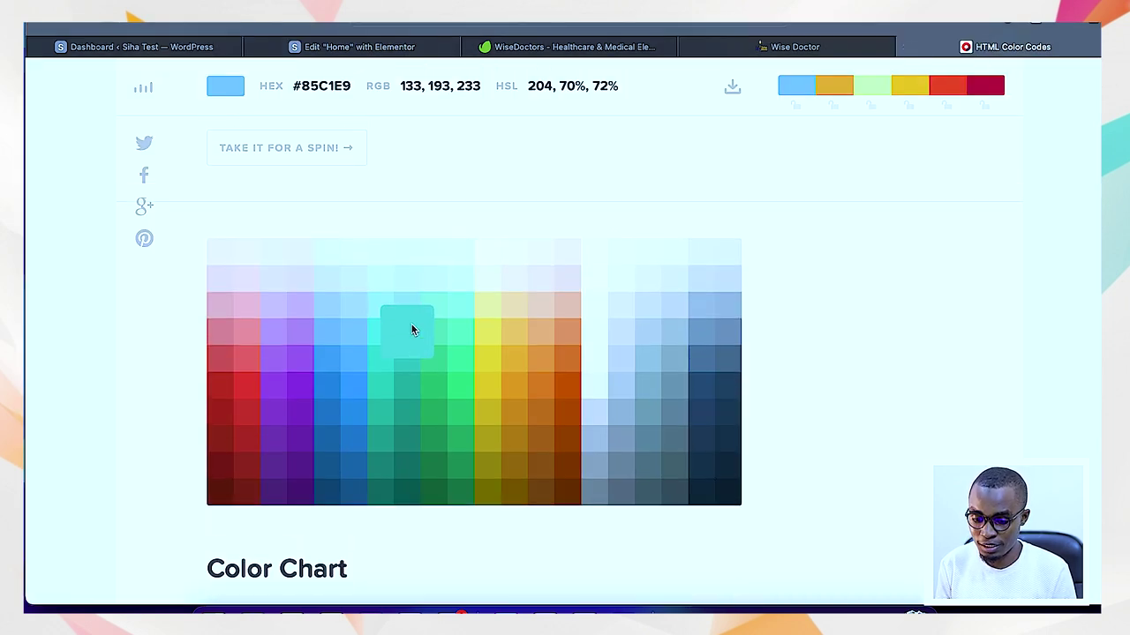
pyautogui.scroll(-1, 411, 326)
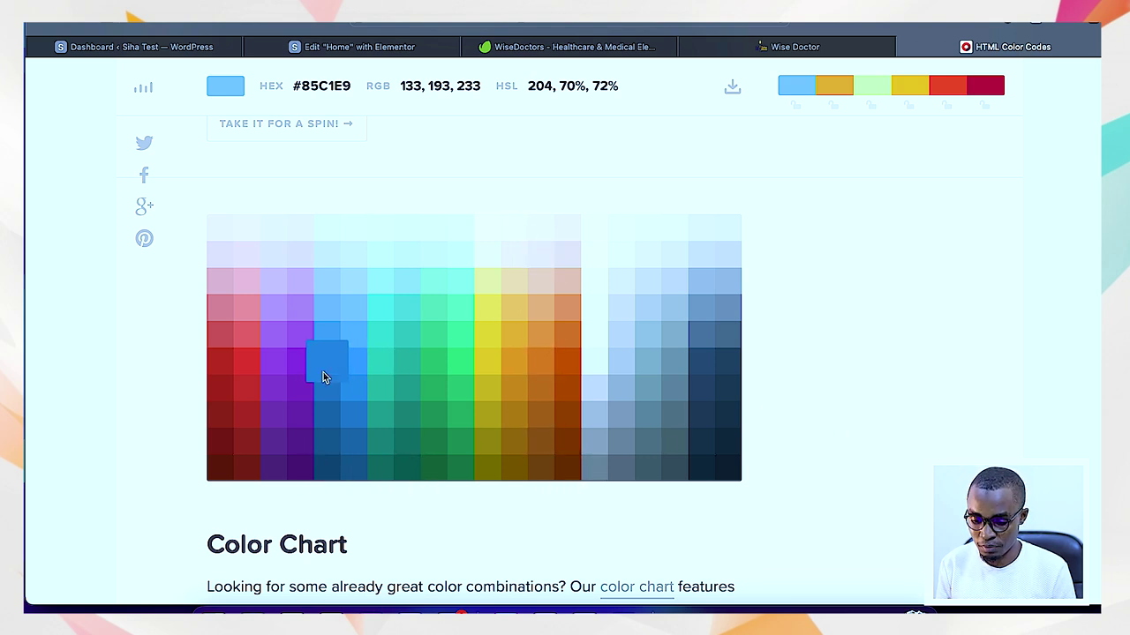
pyautogui.scroll(-3, 537, 446)
pyautogui.scroll(-4, 538, 450)
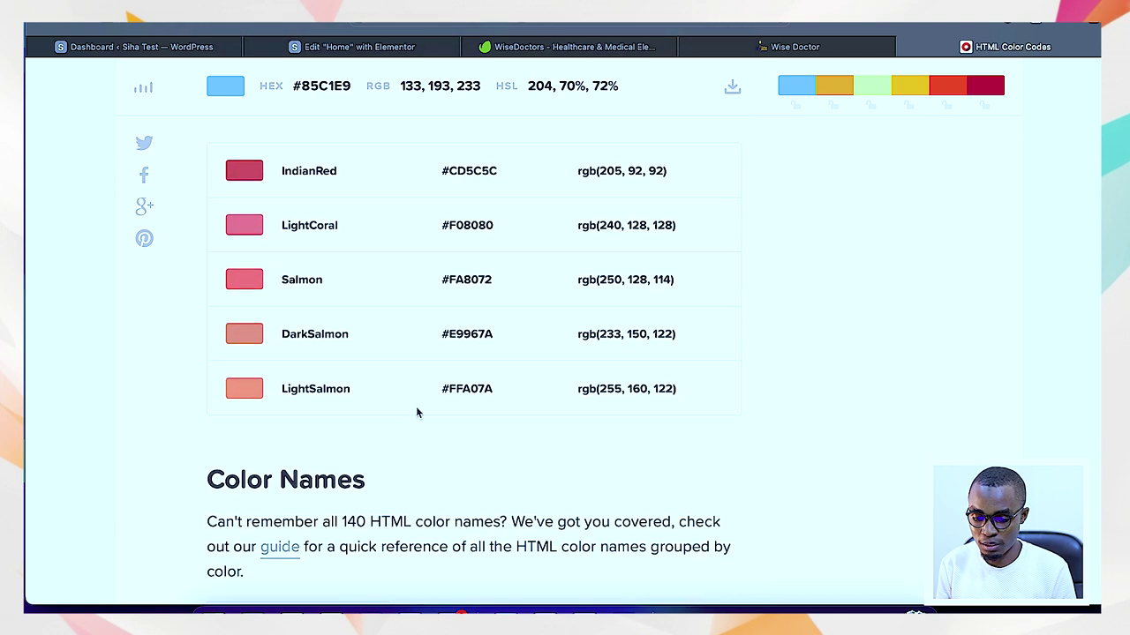
pyautogui.scroll(-5, 353, 391)
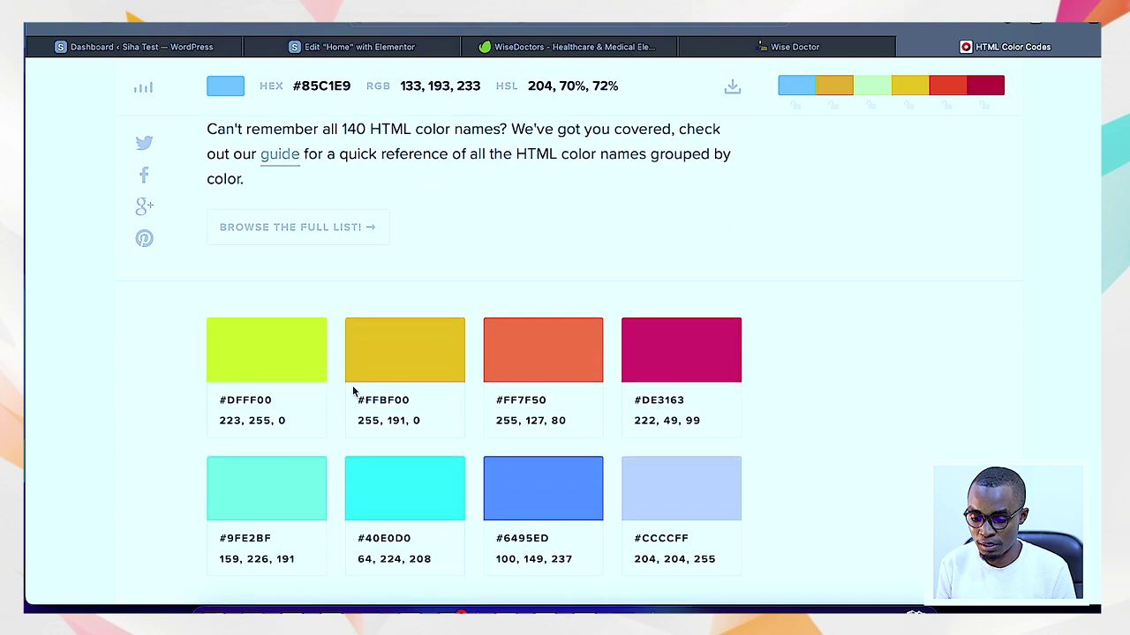
pyautogui.scroll(-6, 444, 497)
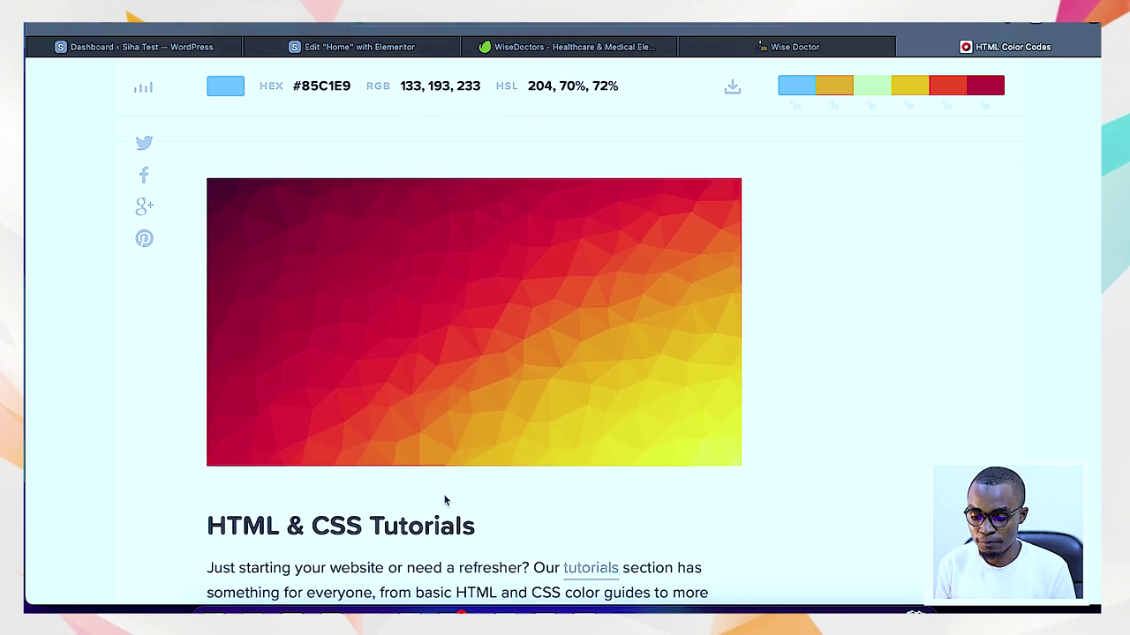
pyautogui.scroll(15, 444, 501)
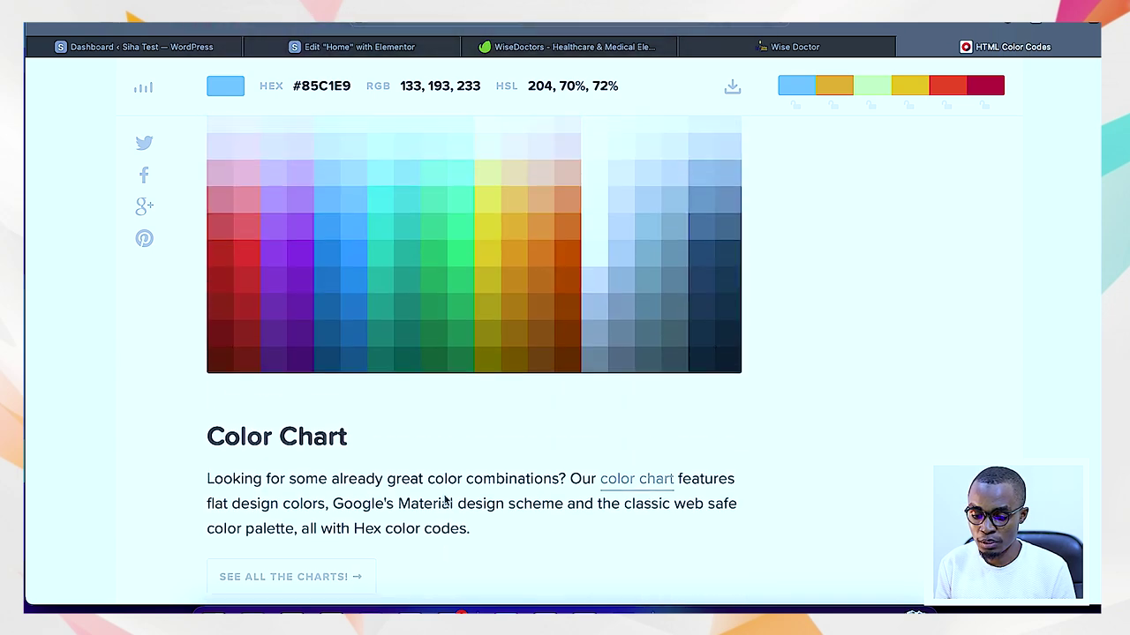
pyautogui.scroll(3, 444, 501)
pyautogui.scroll(-10, 444, 500)
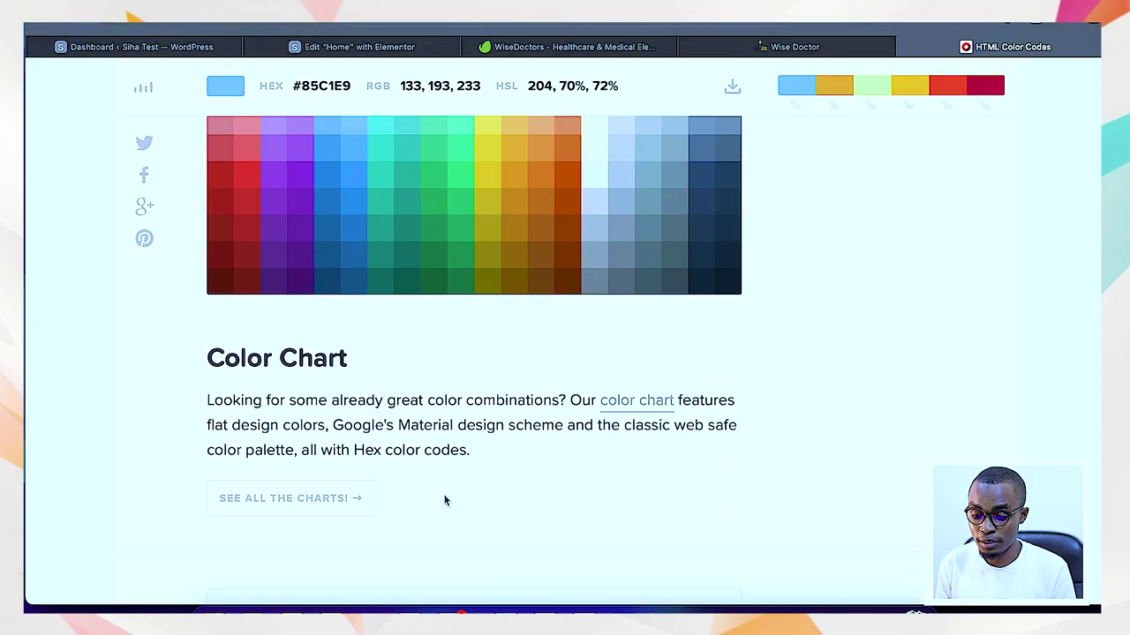
pyautogui.scroll(2, 444, 500)
pyautogui.scroll(1, 444, 500)
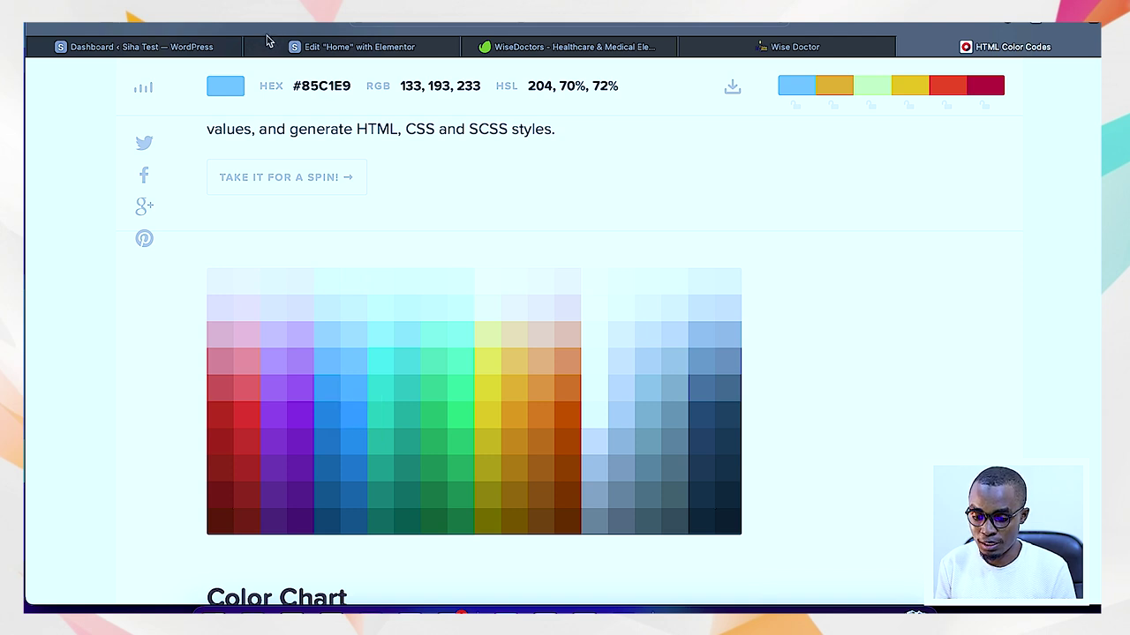
# Open the Primary global color for editing, and copy the hex code of the blue #2E86C1 from the HTML Color Codes chart.
pyautogui.click(311, 46)
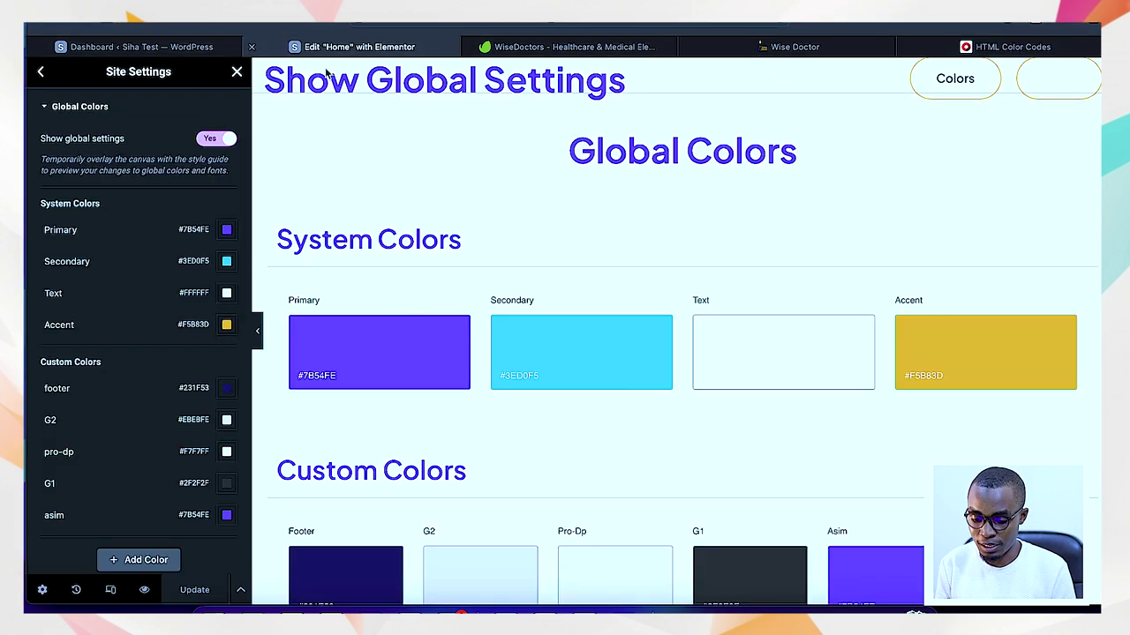
pyautogui.click(329, 380)
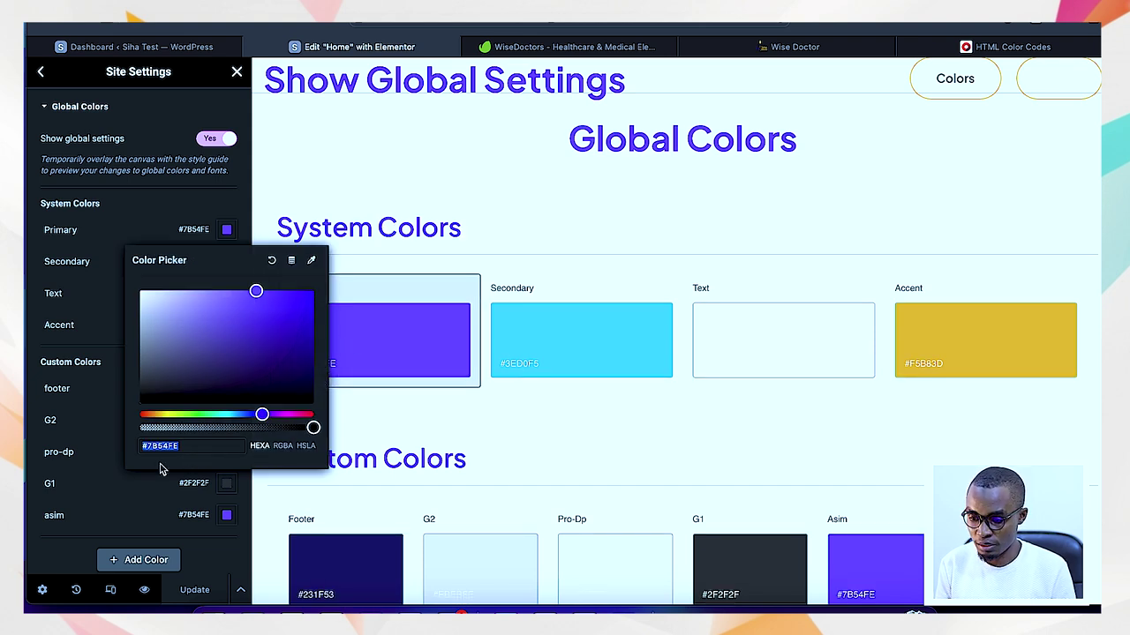
pyautogui.click(935, 49)
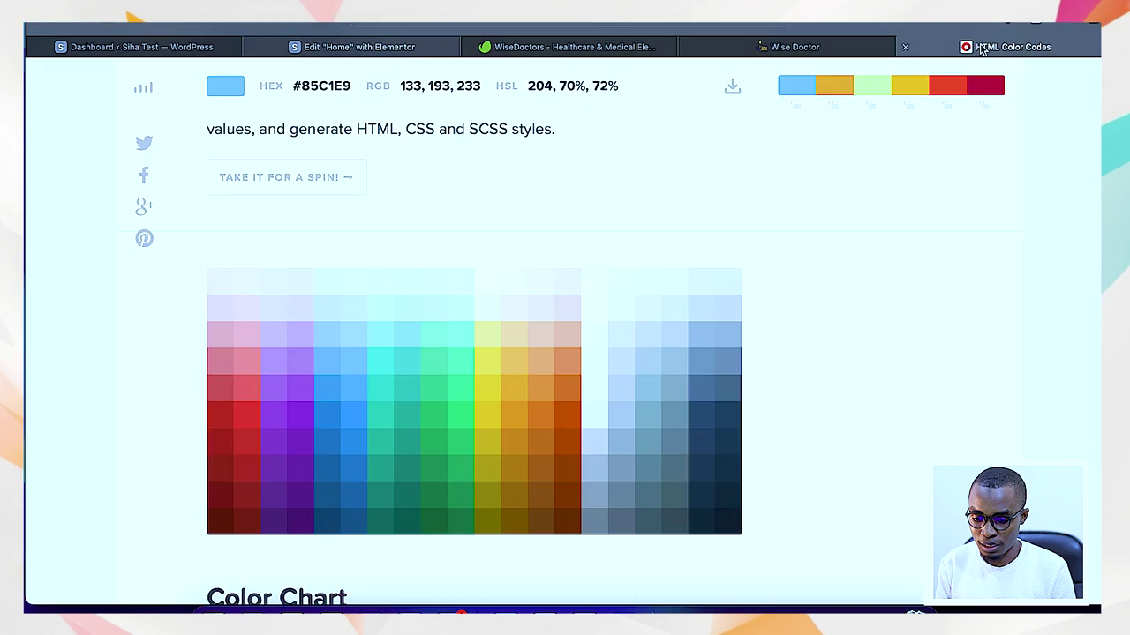
pyautogui.click(354, 442)
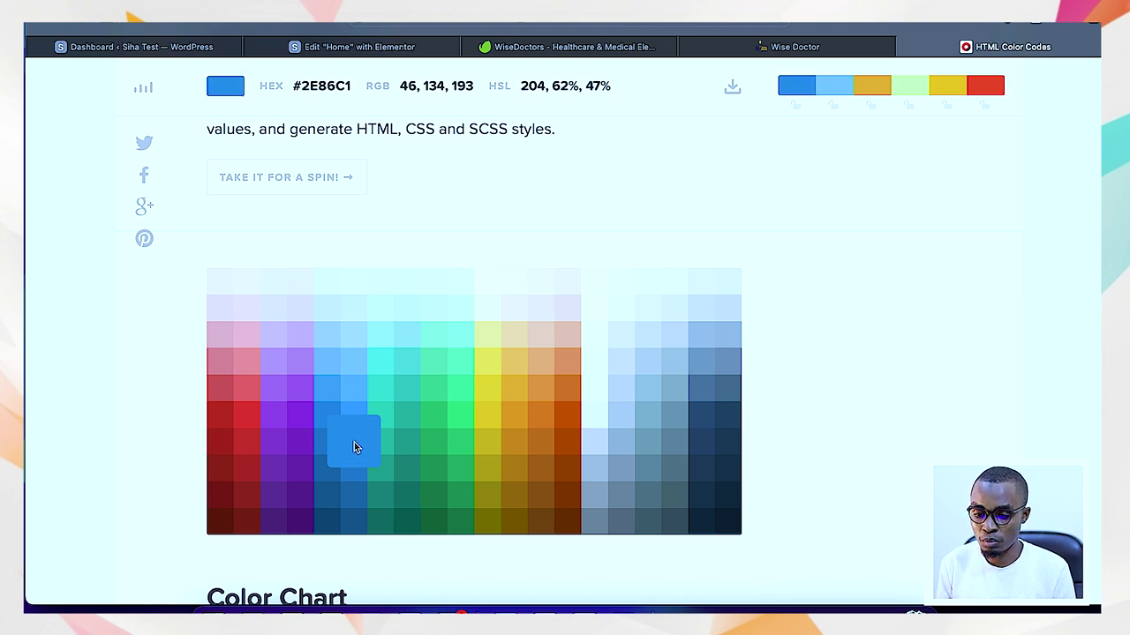
pyautogui.moveTo(353, 94); pyautogui.dragTo(295, 94)
pyautogui.hotkey('ctrl', 'c')
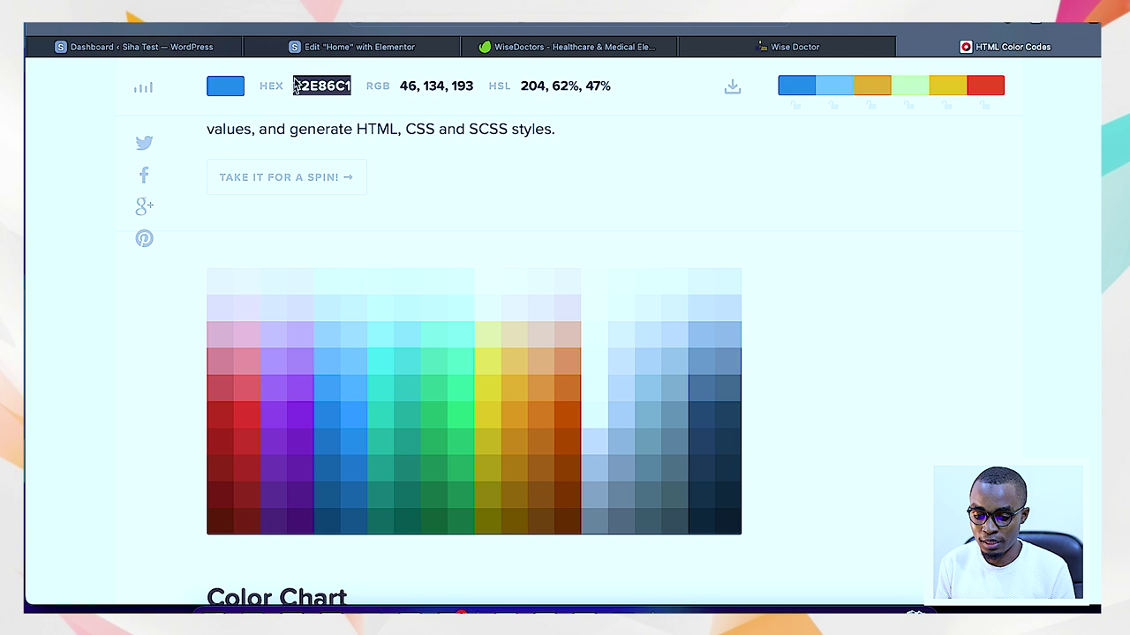
# Set the Primary global color to #2E86C1 in the Elementor Site Settings and save the update.
pyautogui.click(335, 50)
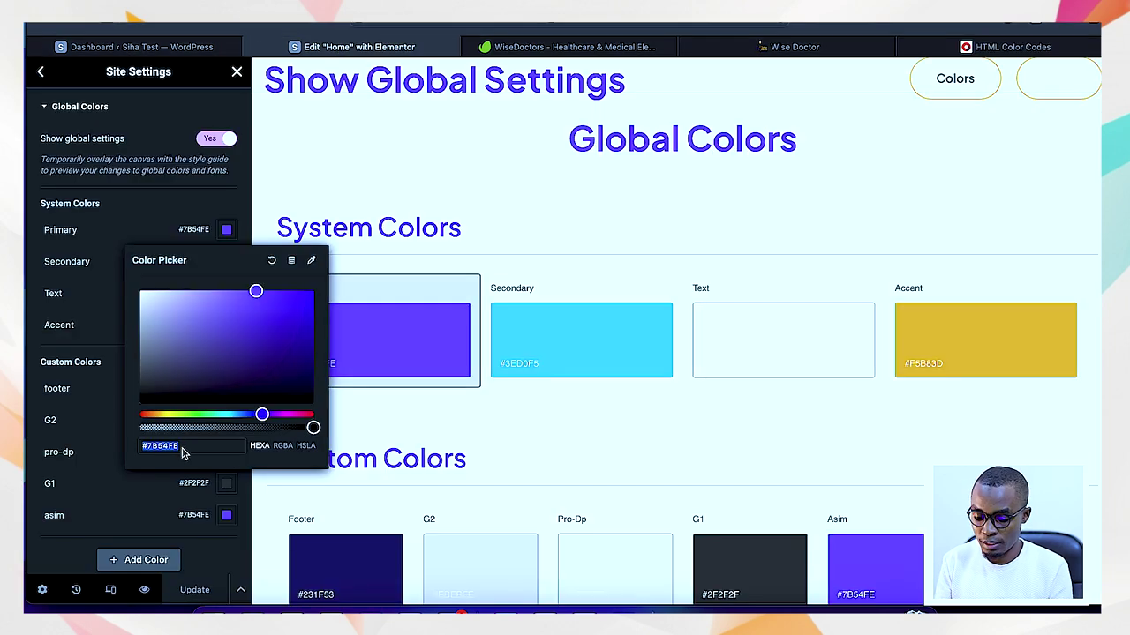
pyautogui.press('BackSpace')
pyautogui.hotkey('ctrl', 'v')
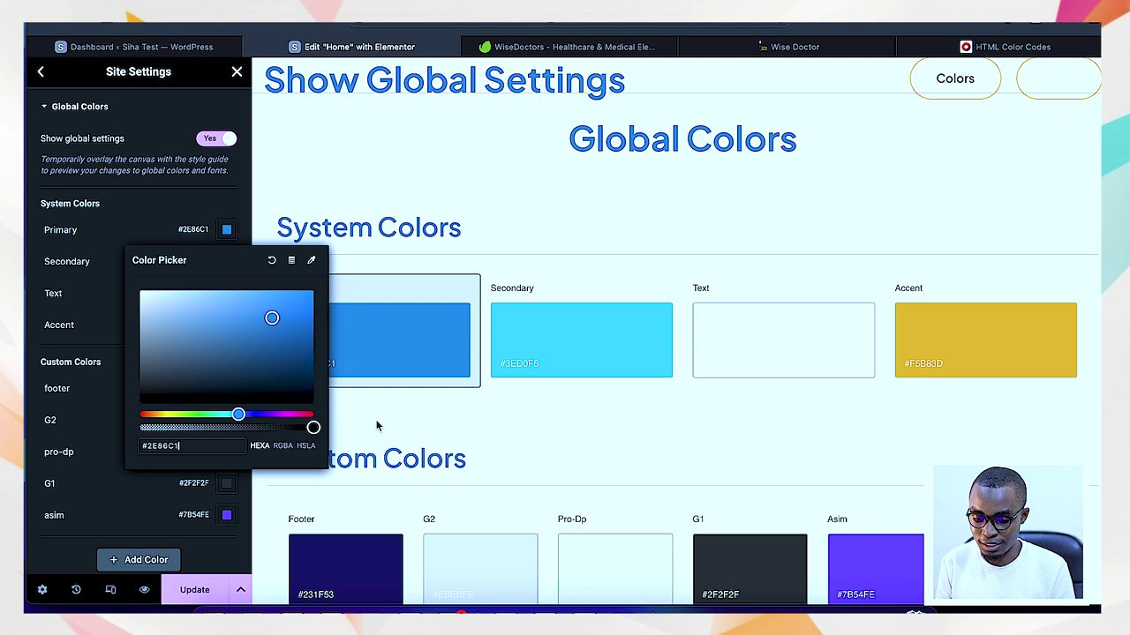
pyautogui.click(393, 388)
pyautogui.click(194, 590)
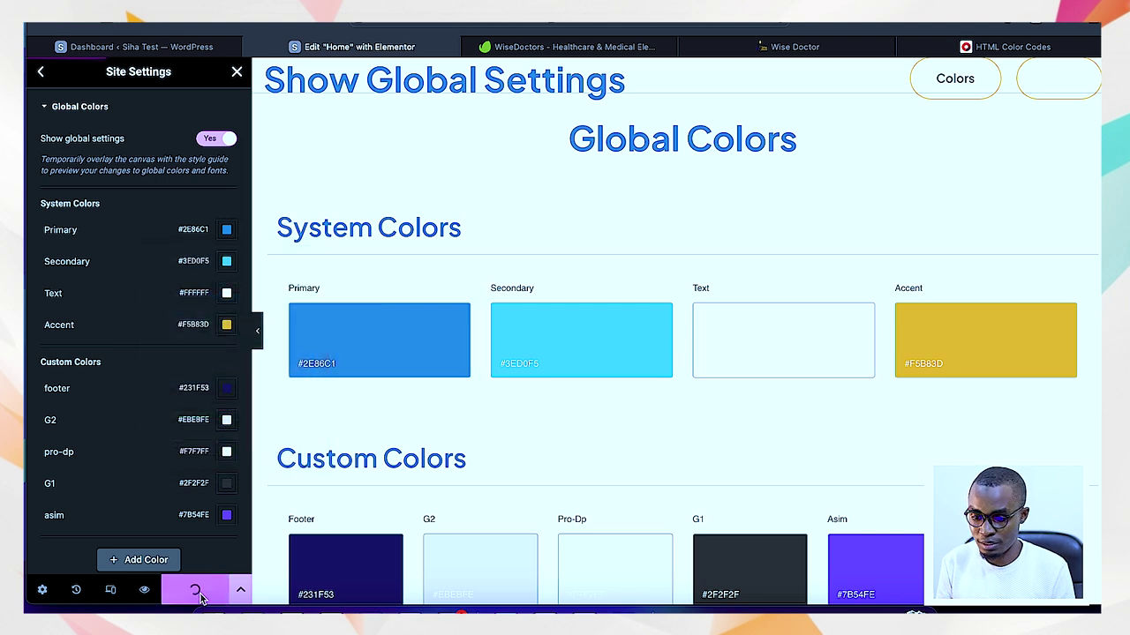
# Load the live Siha Test home page in place of the Envato template kit page and compare its hero with the Wise Doctor demo.
pyautogui.click(592, 45)
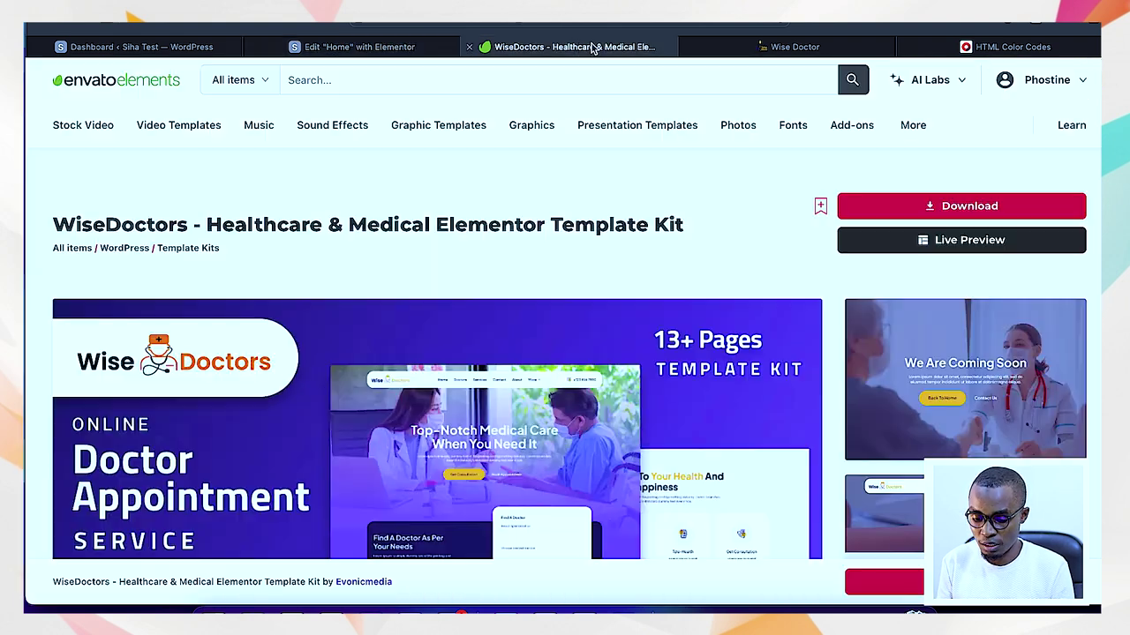
pyautogui.press('super+l')
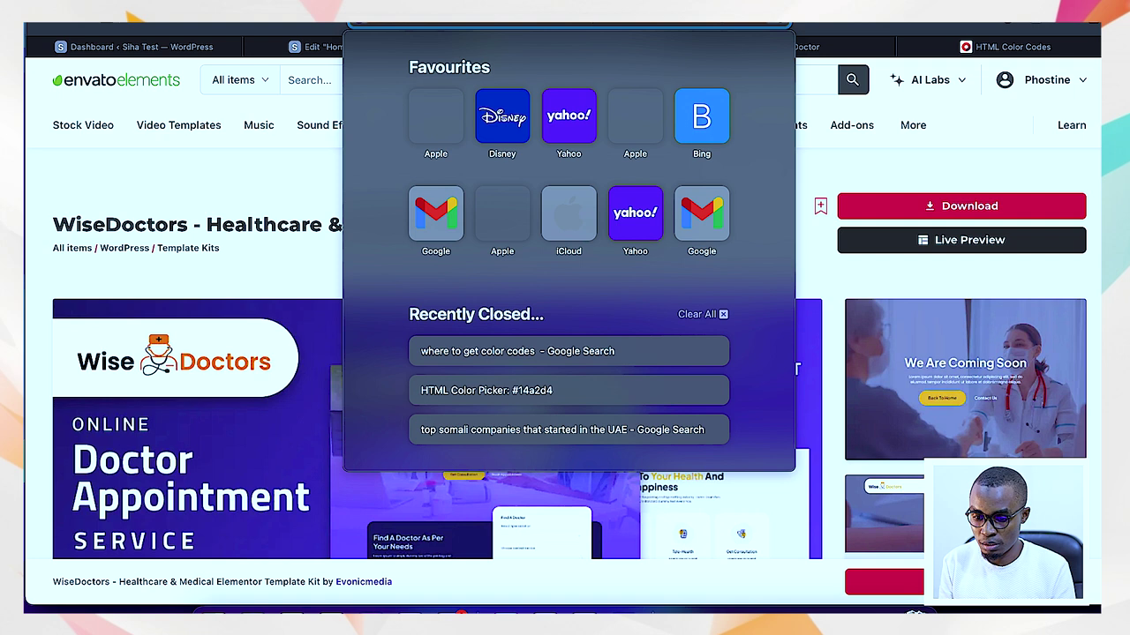
pyautogui.press('Escape')
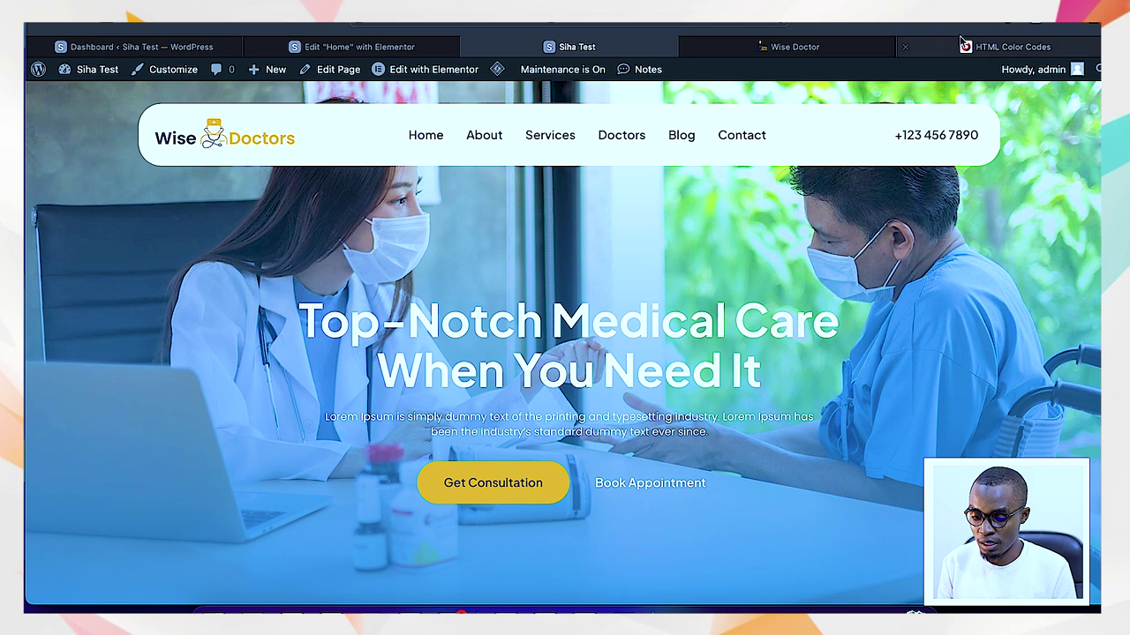
pyautogui.click(794, 48)
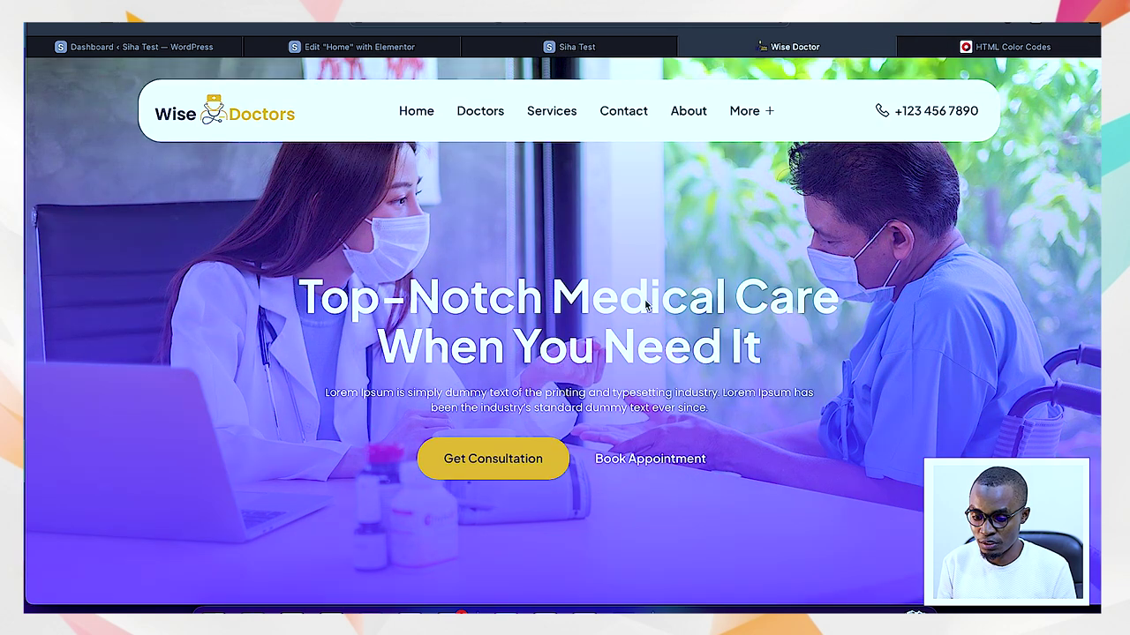
pyautogui.click(565, 49)
# Examine how the new Primary color appears across the live Siha Test home page, from the hero down to the pricing plans.
pyautogui.scroll(-5, 660, 344)
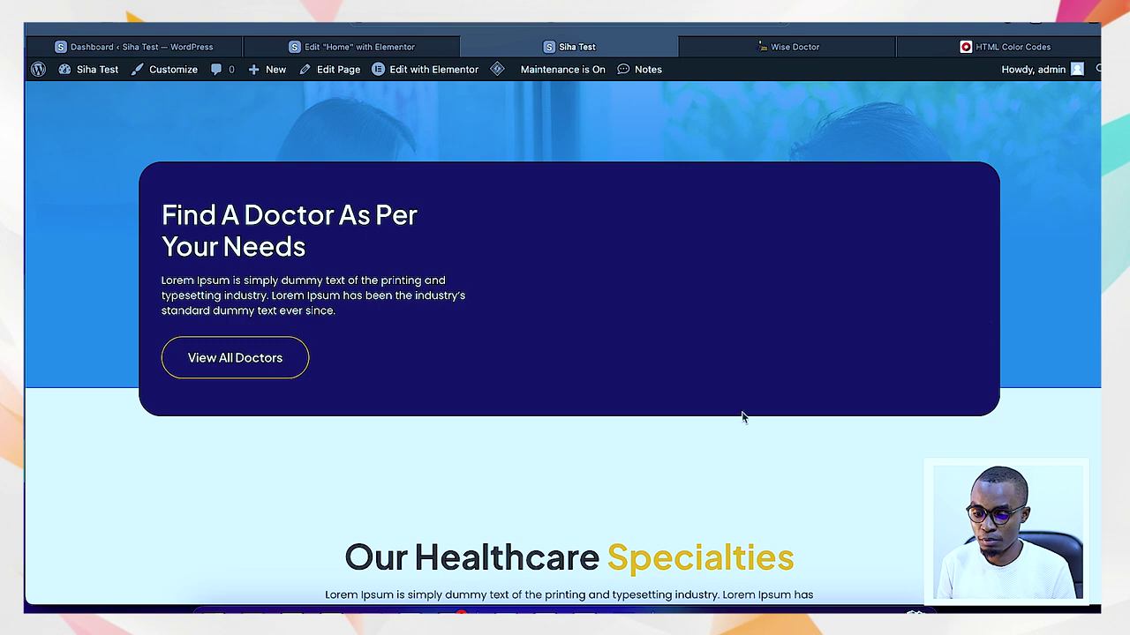
pyautogui.scroll(-7, 741, 417)
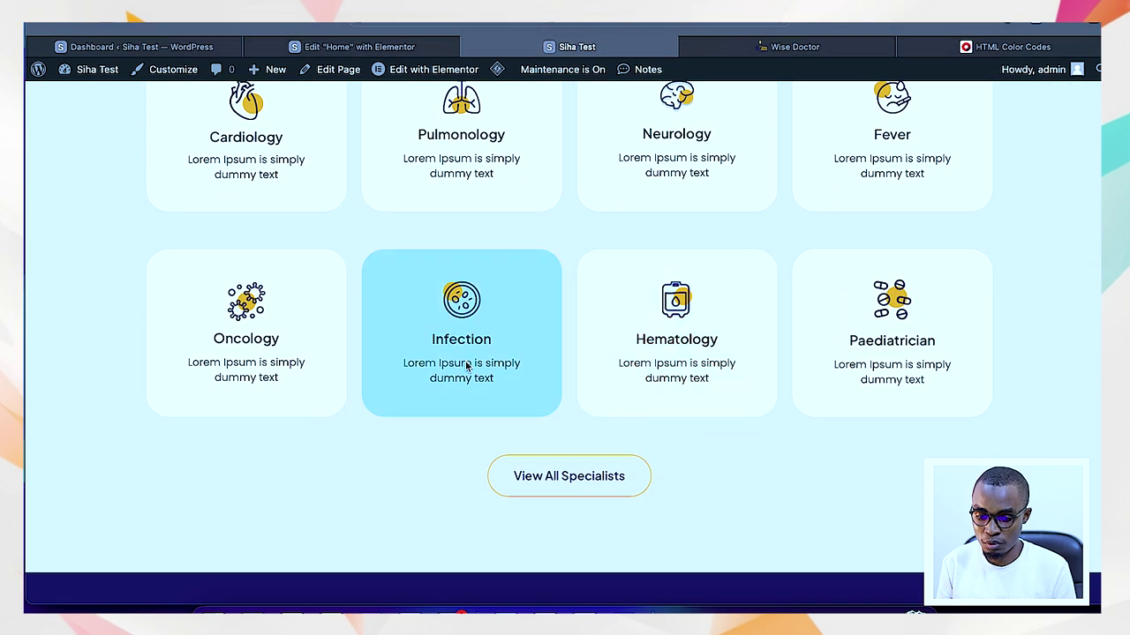
pyautogui.scroll(-5, 327, 411)
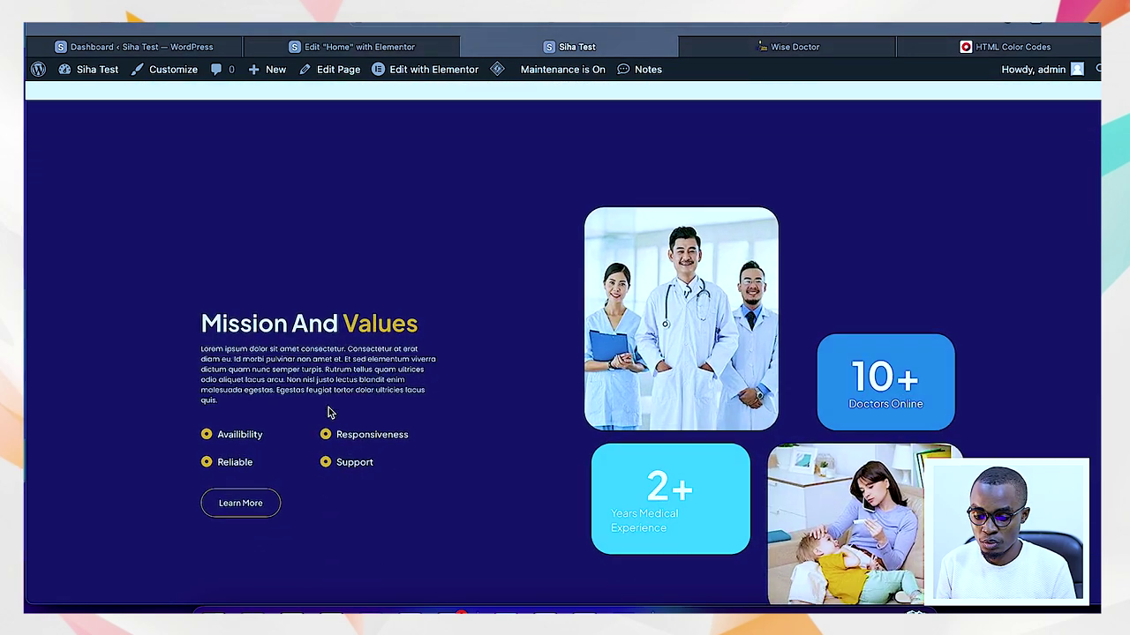
pyautogui.scroll(-8, 329, 412)
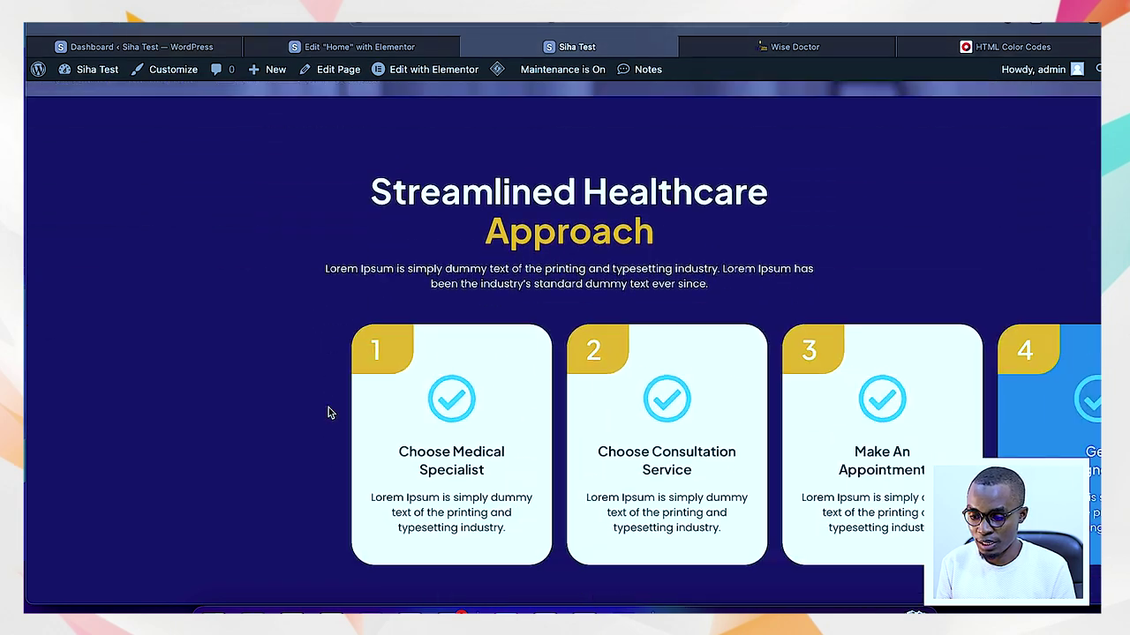
pyautogui.scroll(-4, 328, 412)
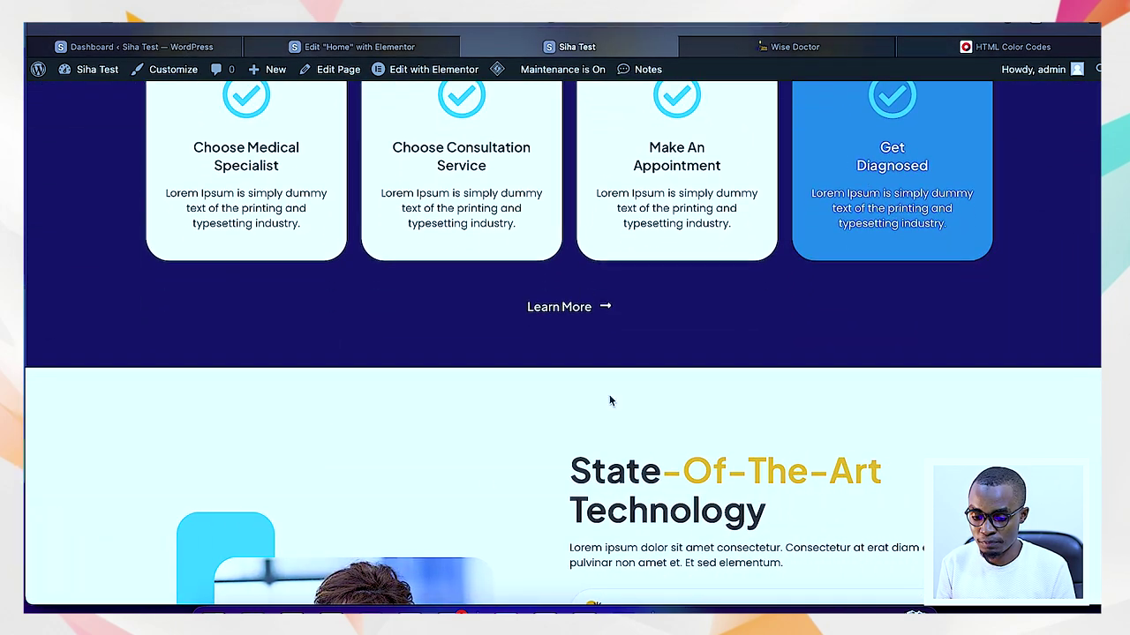
pyautogui.scroll(-10, 483, 481)
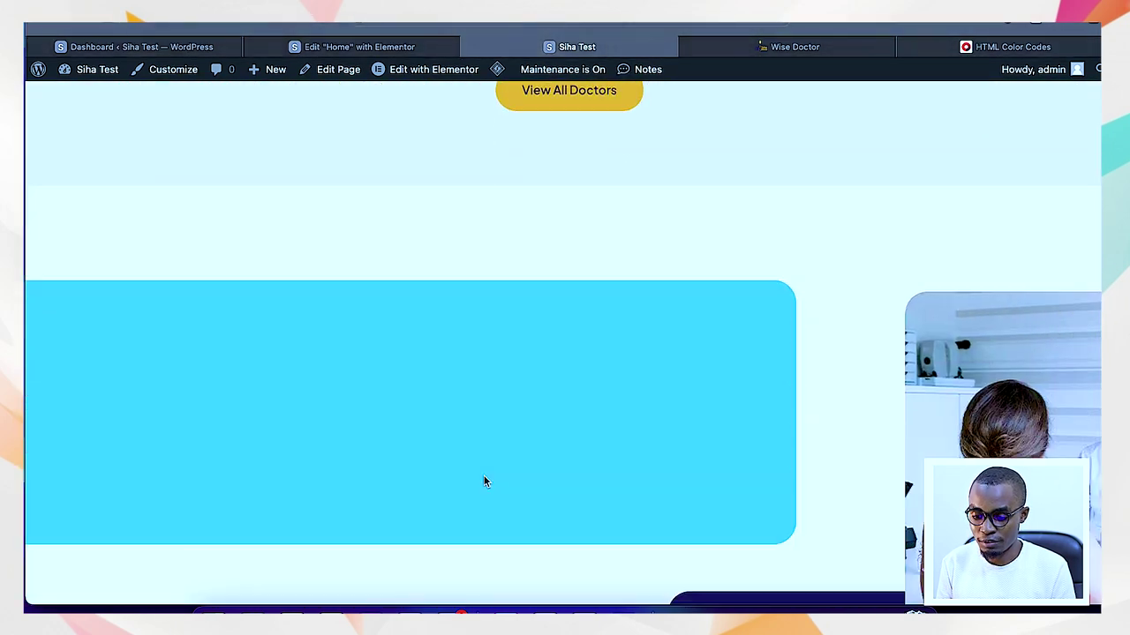
pyautogui.scroll(-10, 483, 481)
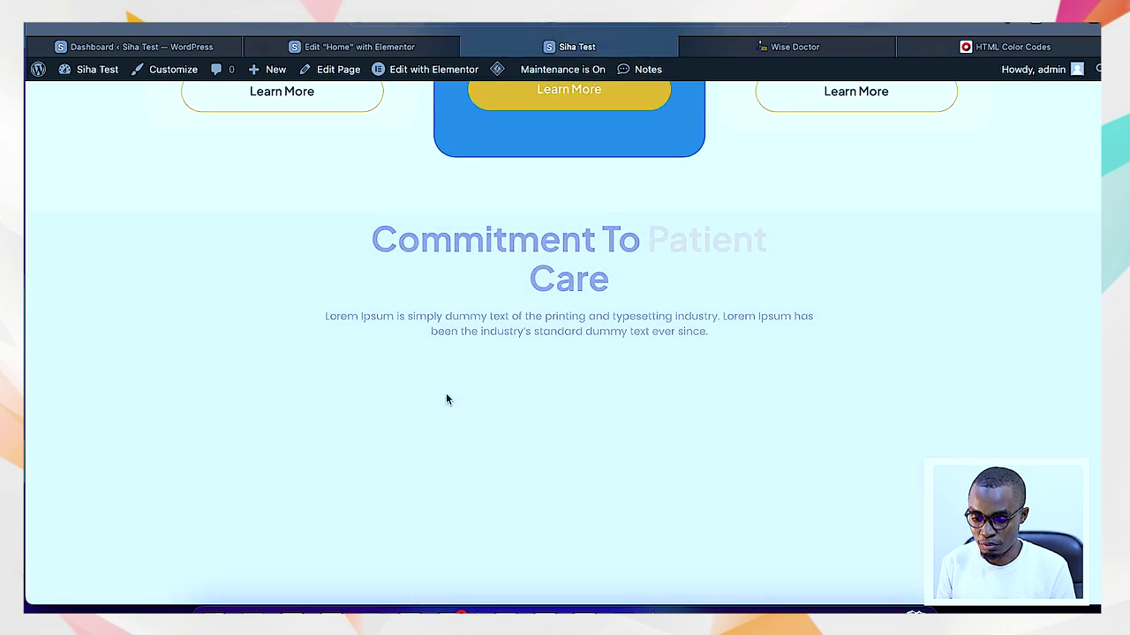
pyautogui.scroll(4, 446, 400)
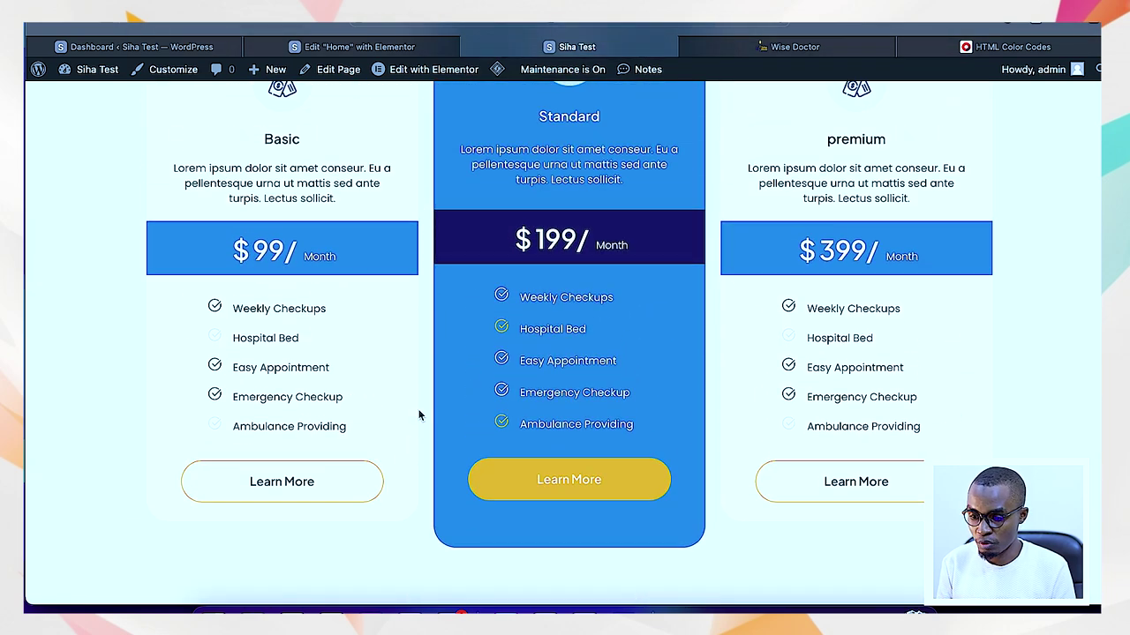
# Compare the pricing section with the Wise Doctor demo, and check the Patient Testimonials section on the live Siha Test page.
pyautogui.click(839, 48)
pyautogui.scroll(-5, 704, 451)
pyautogui.scroll(-15, 704, 452)
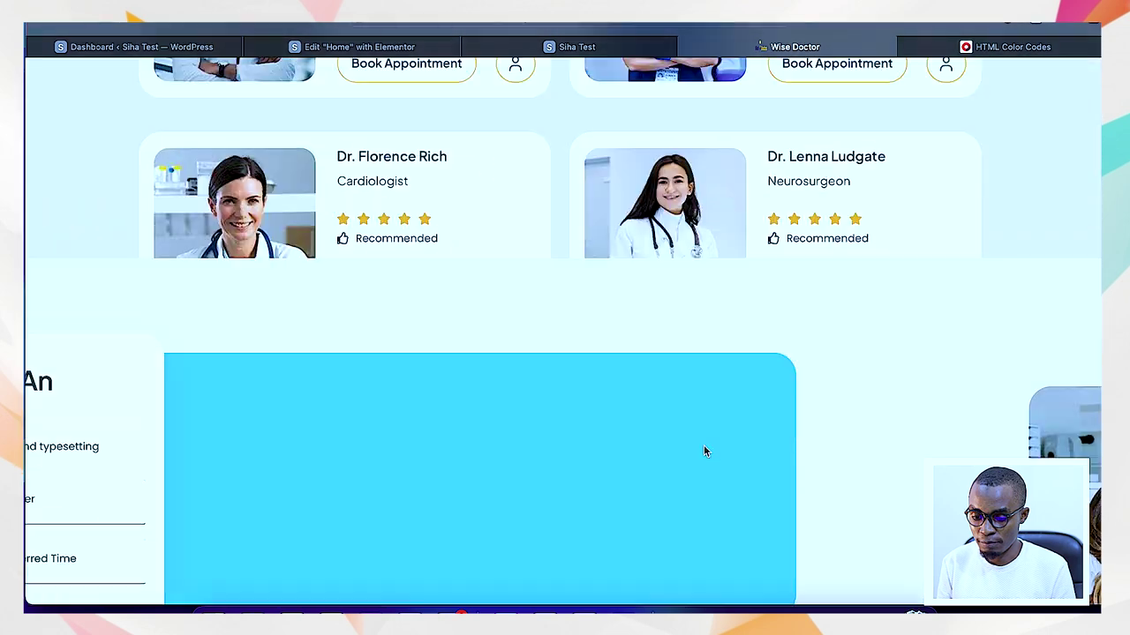
pyautogui.scroll(-8, 703, 451)
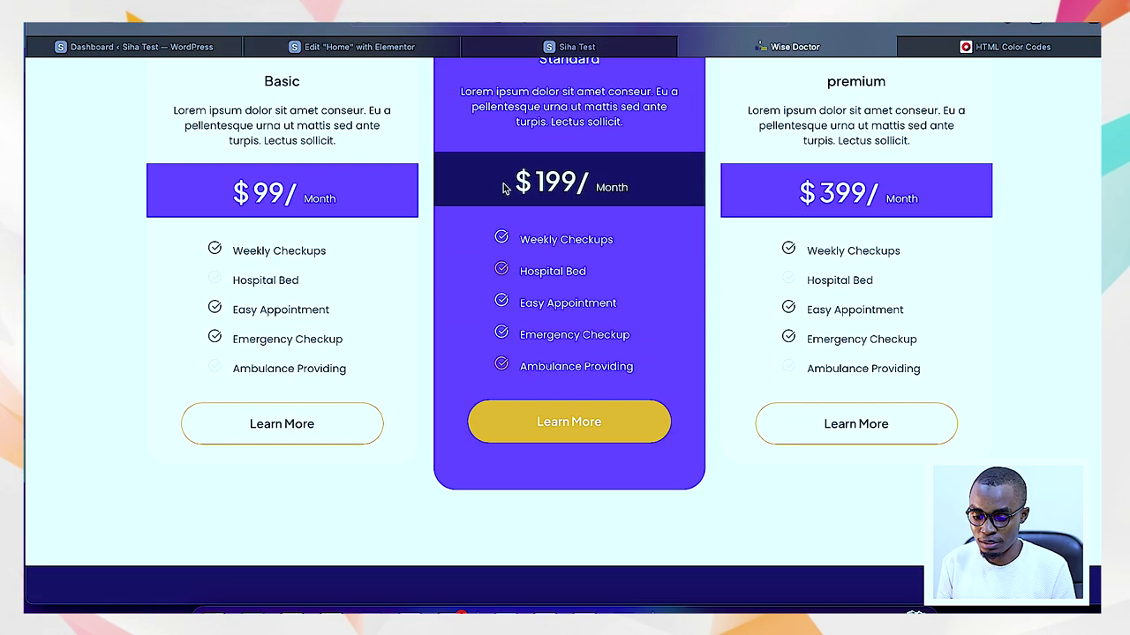
pyautogui.click(565, 45)
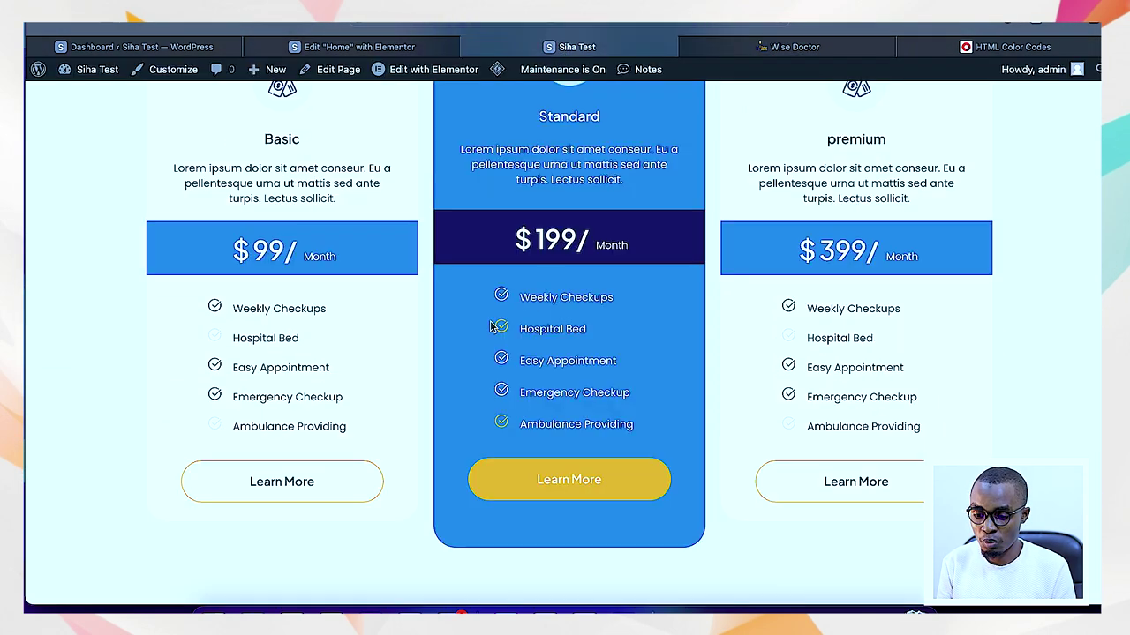
pyautogui.scroll(-10, 491, 327)
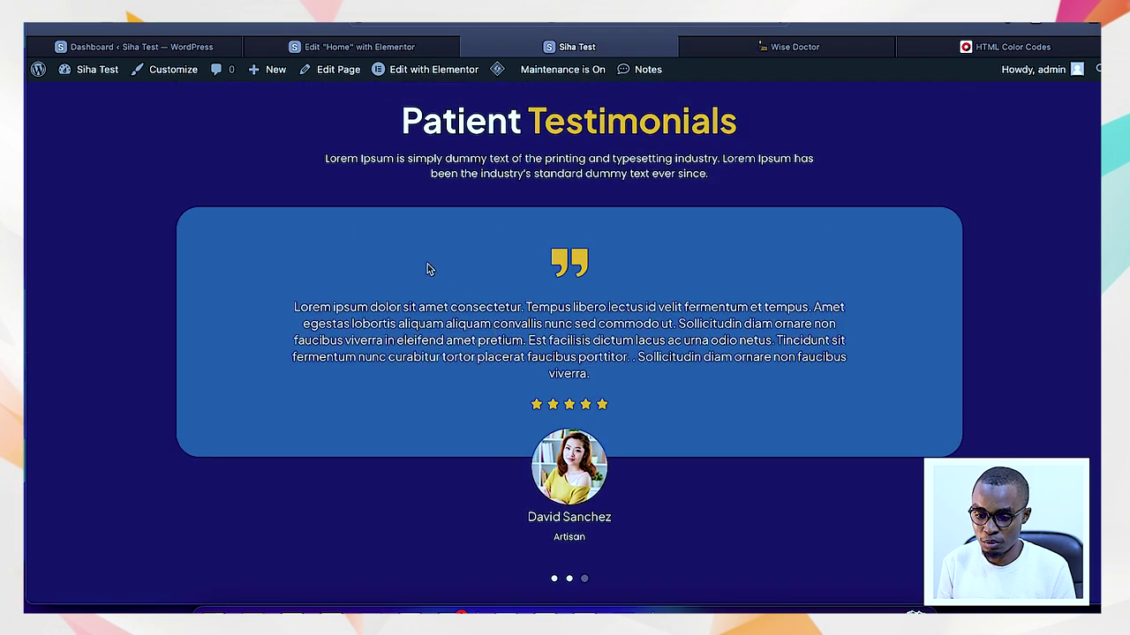
# Check the custom global colors in Elementor, and copy the hex code of the dark blue #1B4F72 from the HTML Color Codes chart.
pyautogui.click(318, 46)
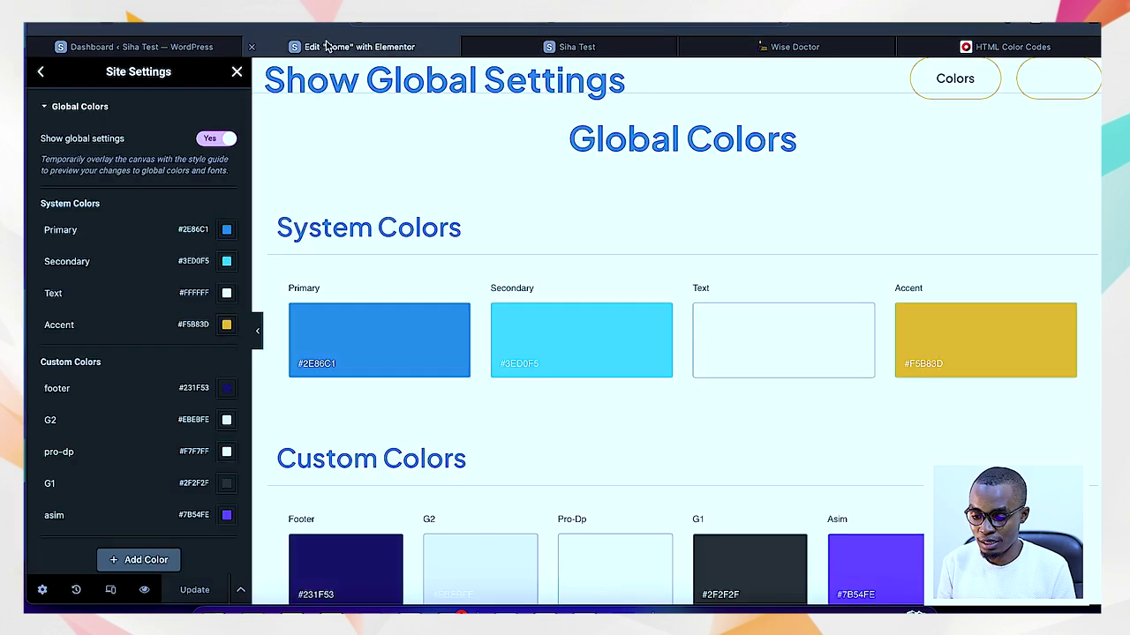
pyautogui.scroll(-3, 909, 379)
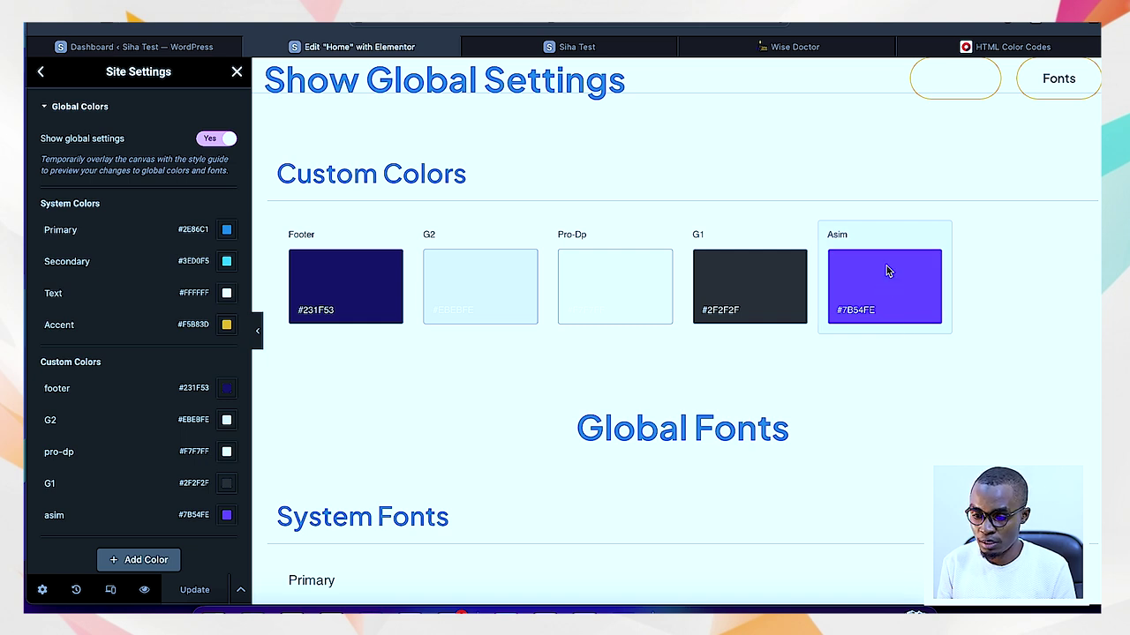
pyautogui.click(983, 49)
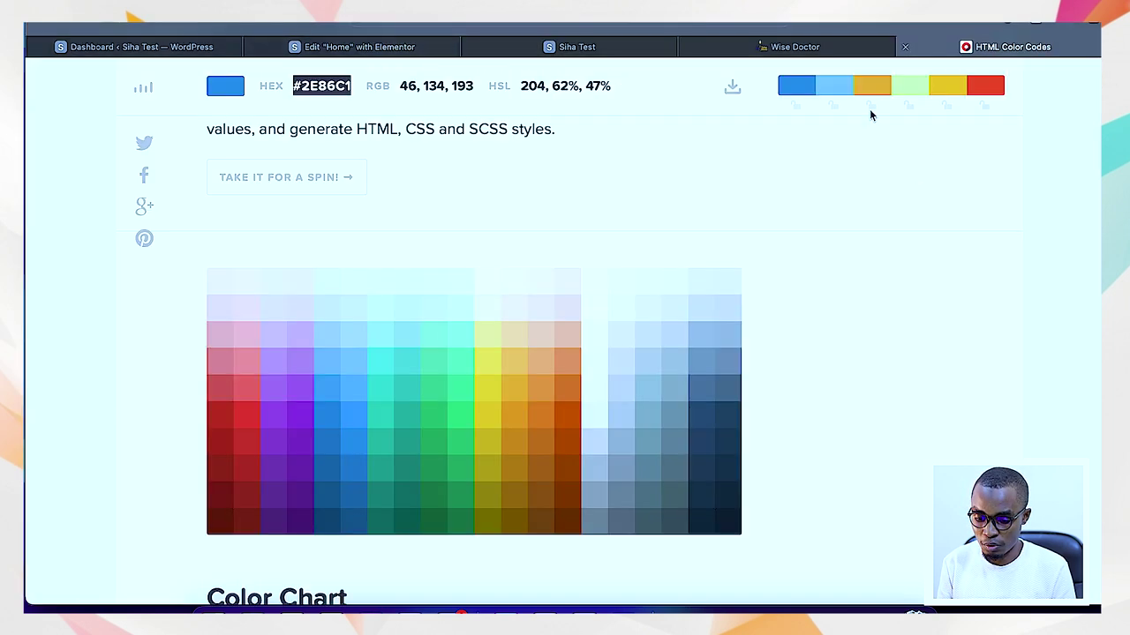
pyautogui.click(352, 529)
pyautogui.moveTo(351, 93); pyautogui.dragTo(295, 94)
pyautogui.hotkey('ctrl', 'c')
# Set the footer custom color to #1B4F72 in the Elementor Site Settings and save the update.
pyautogui.click(360, 37)
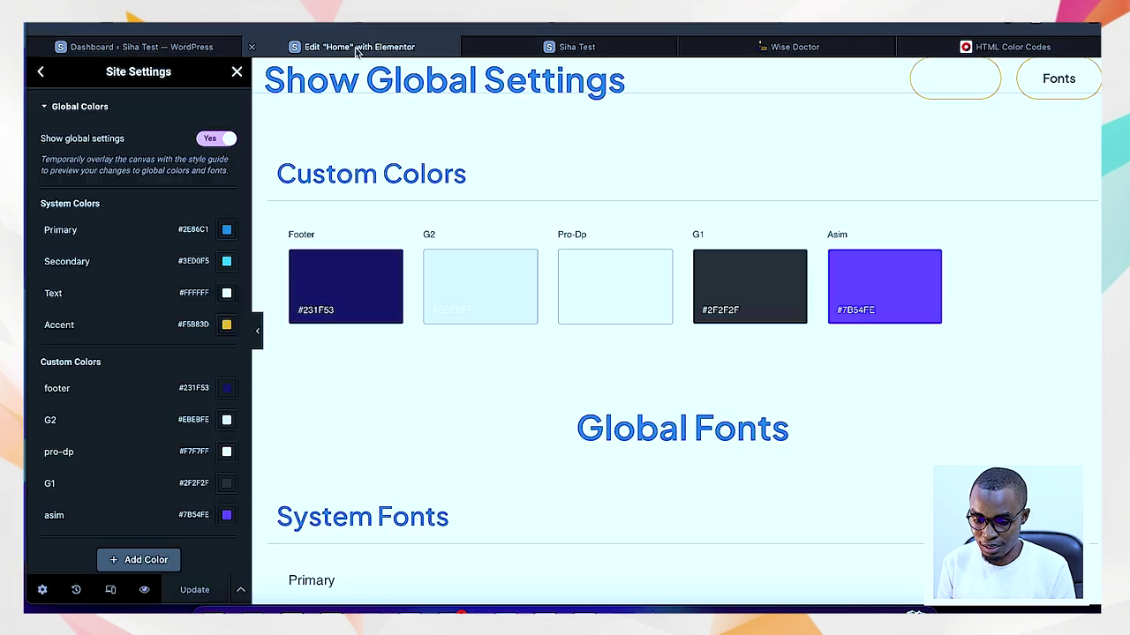
pyautogui.click(343, 292)
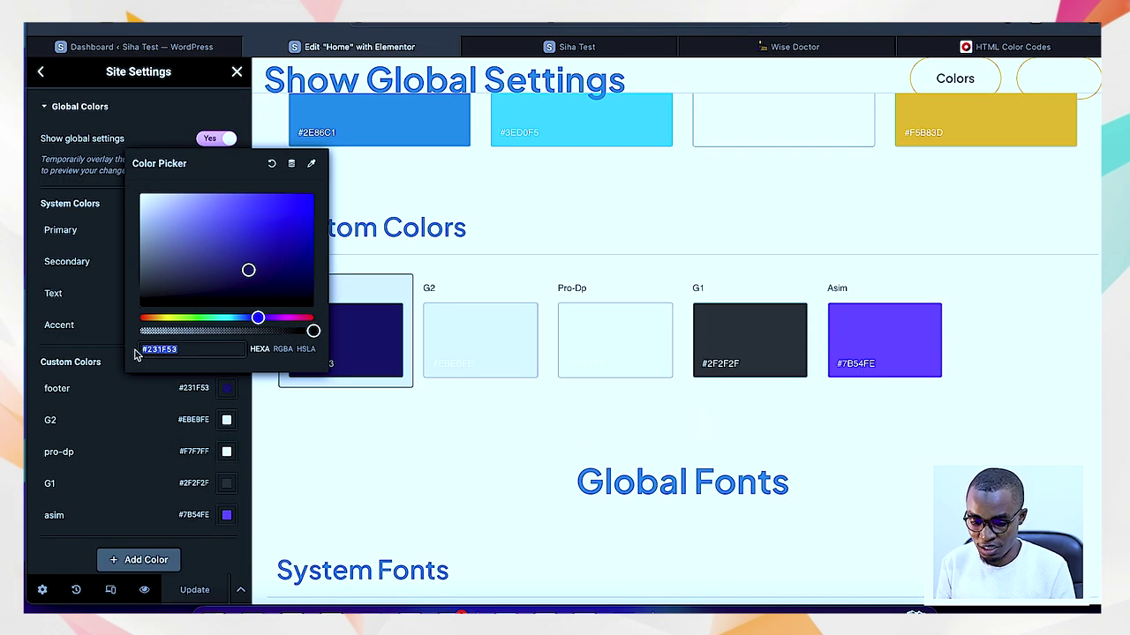
pyautogui.hotkey('ctrl', 'v')
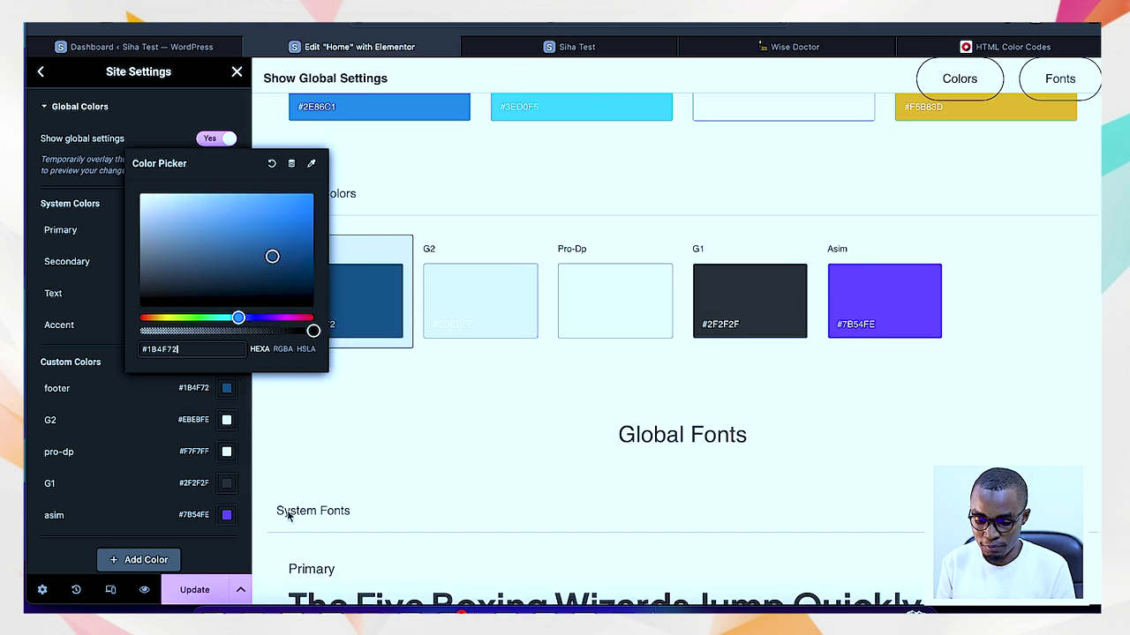
pyautogui.click(194, 589)
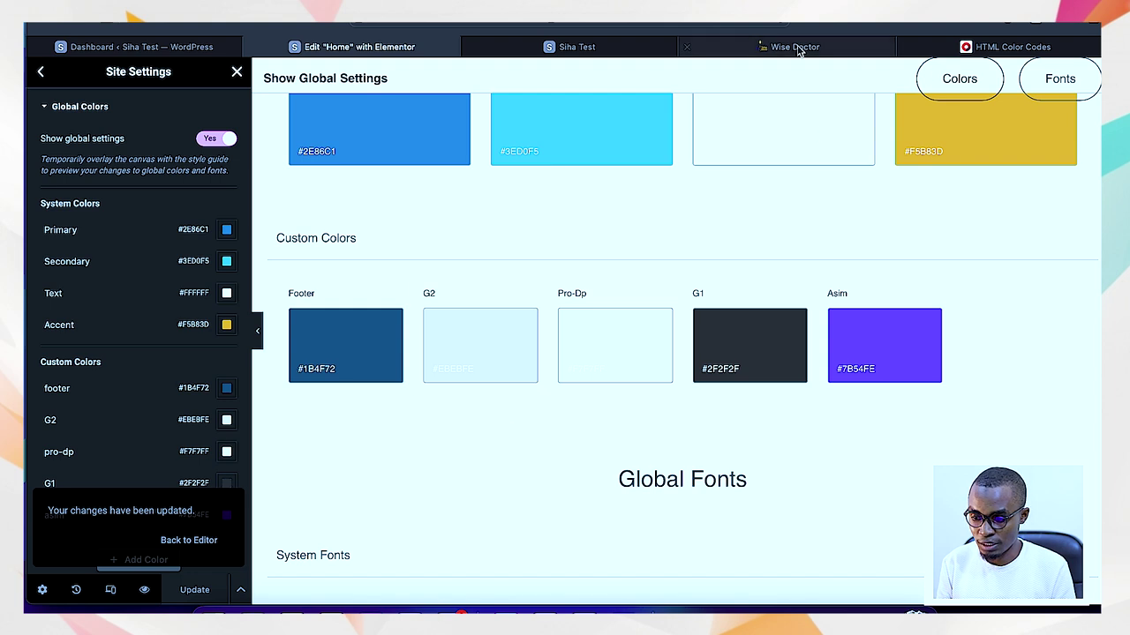
# Copy the hex code of the very light blue #EBF5FB from the HTML Color Codes chart.
pyautogui.click(1011, 46)
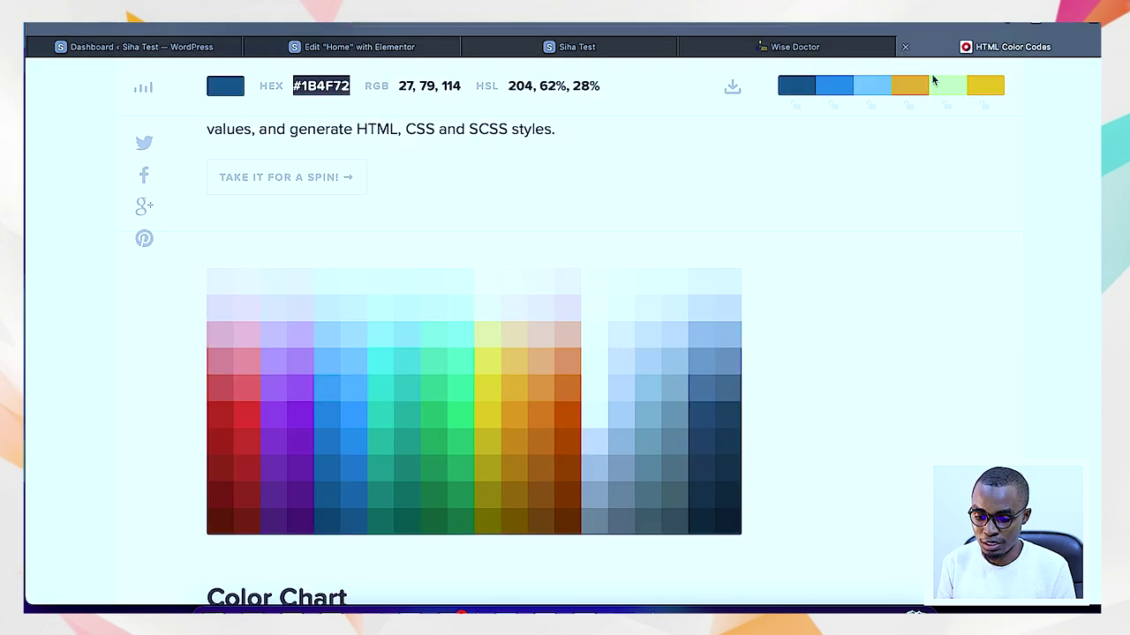
pyautogui.click(354, 280)
pyautogui.moveTo(353, 85); pyautogui.dragTo(296, 92)
pyautogui.hotkey('ctrl', 'c')
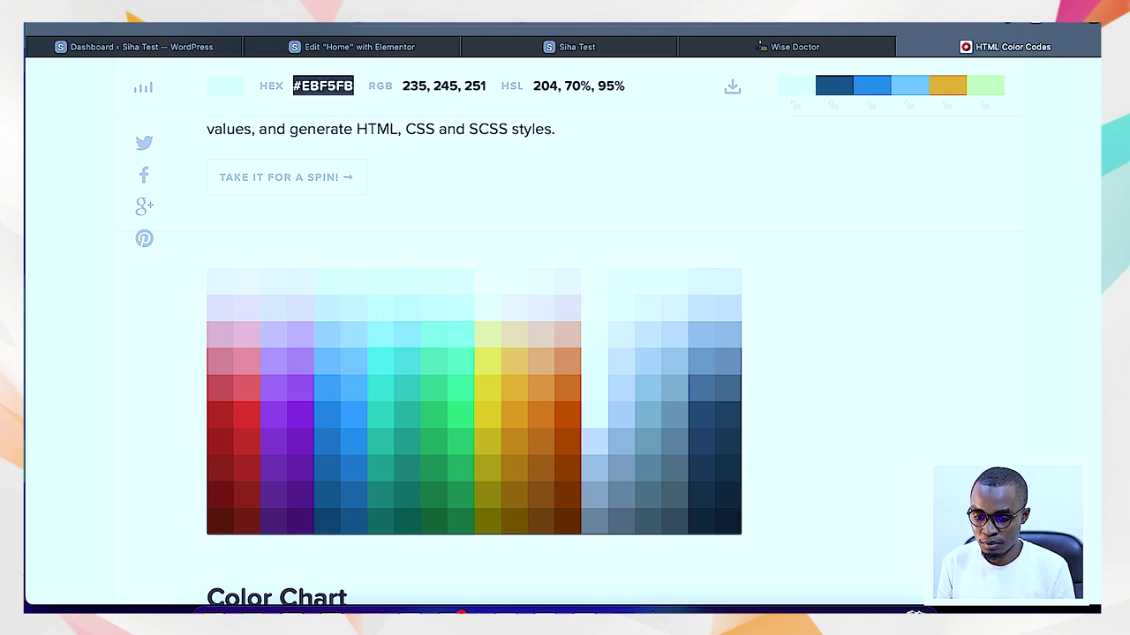
# Set the pro-dp custom color to #EBF5FB in the Elementor Site Settings and save the update.
pyautogui.click(353, 47)
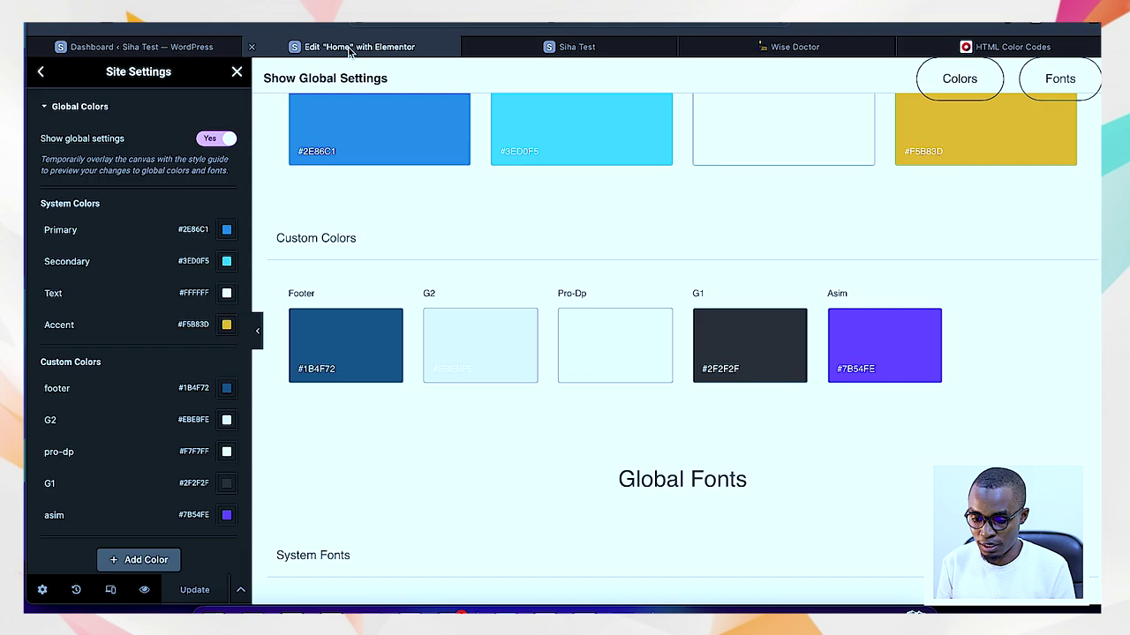
pyautogui.click(619, 339)
pyautogui.moveTo(187, 420); pyautogui.dragTo(135, 420)
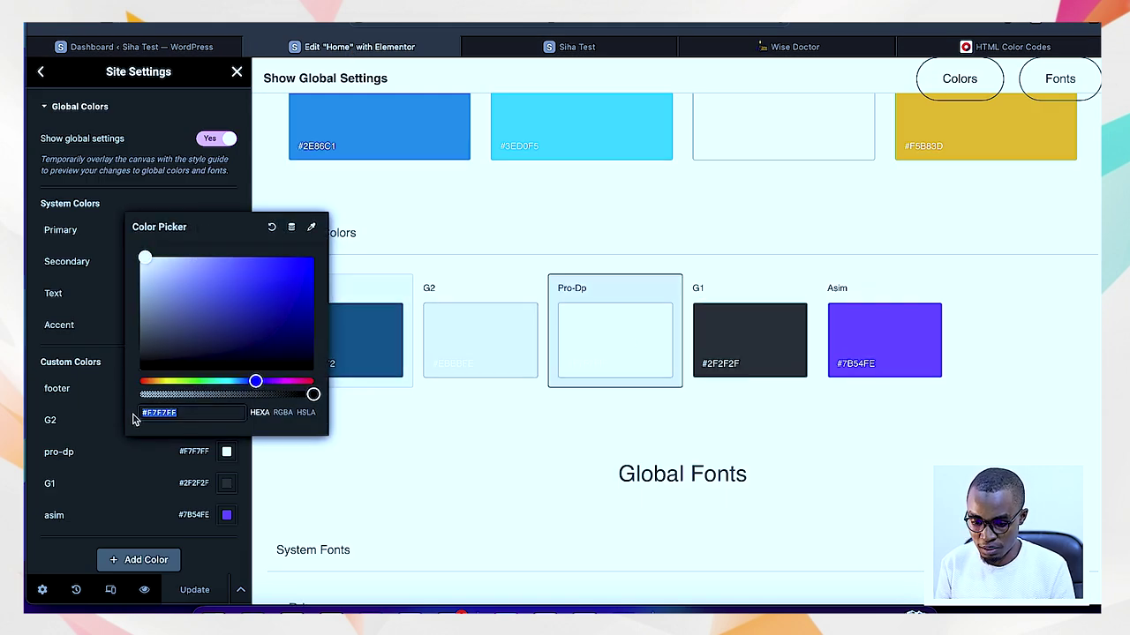
pyautogui.hotkey('ctrl', 'v')
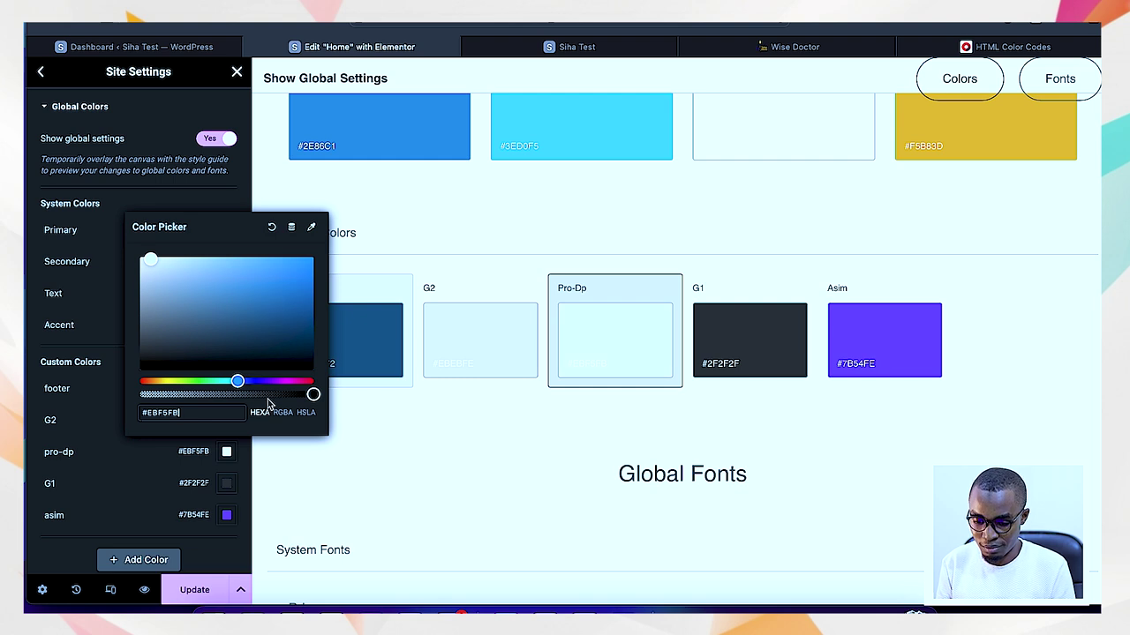
pyautogui.click(194, 590)
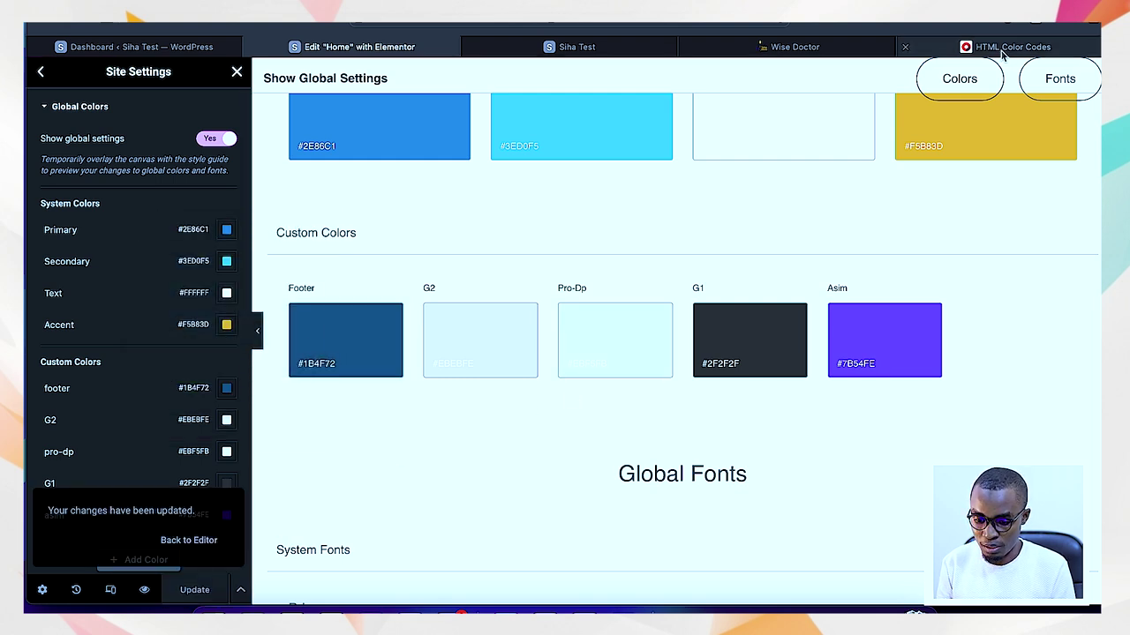
# Copy the hex code of the light blue #AED6F1 from the HTML Color Codes chart.
pyautogui.click(1006, 47)
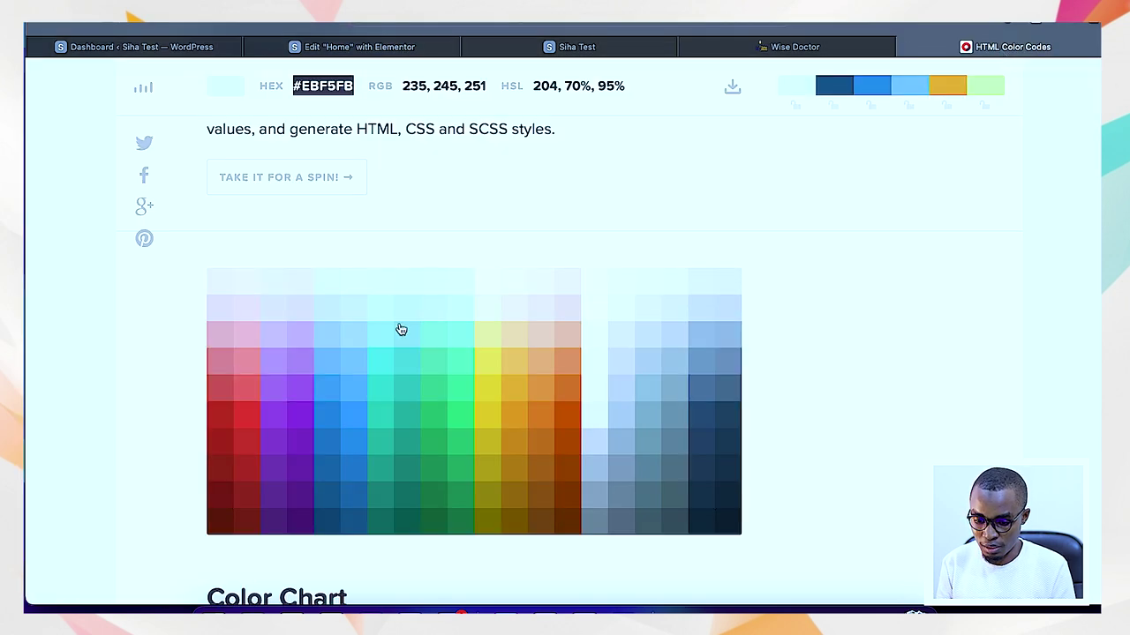
pyautogui.click(351, 333)
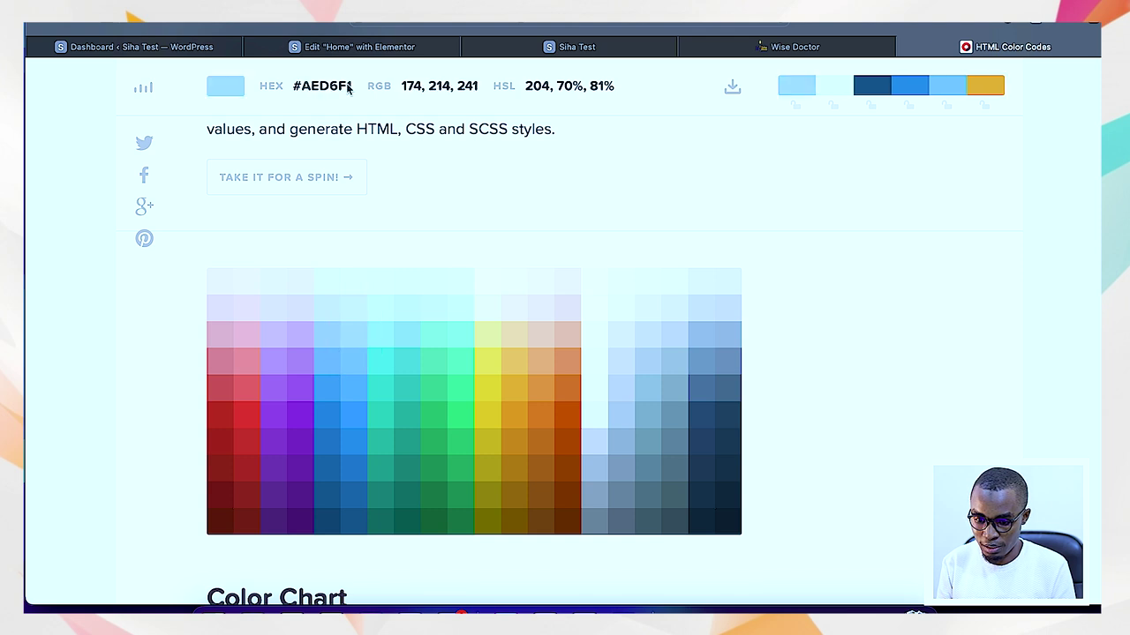
pyautogui.moveTo(354, 88); pyautogui.dragTo(296, 95)
pyautogui.hotkey('ctrl', 'c')
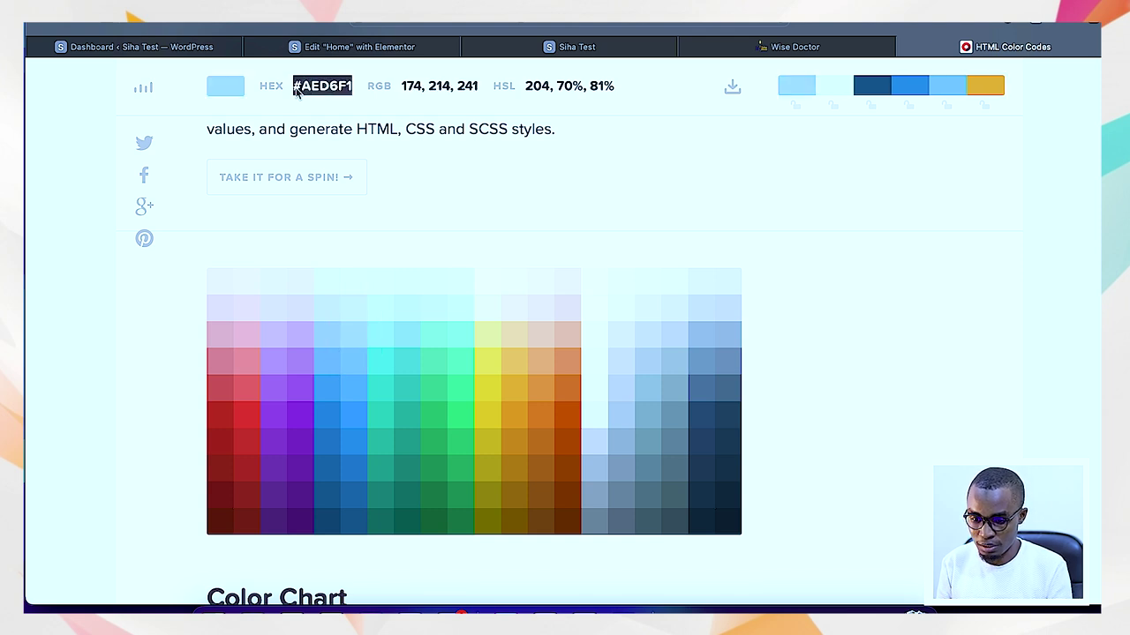
# Set the G2 custom color to #AED6F1 in the Elementor Site Settings and save the update.
pyautogui.click(377, 46)
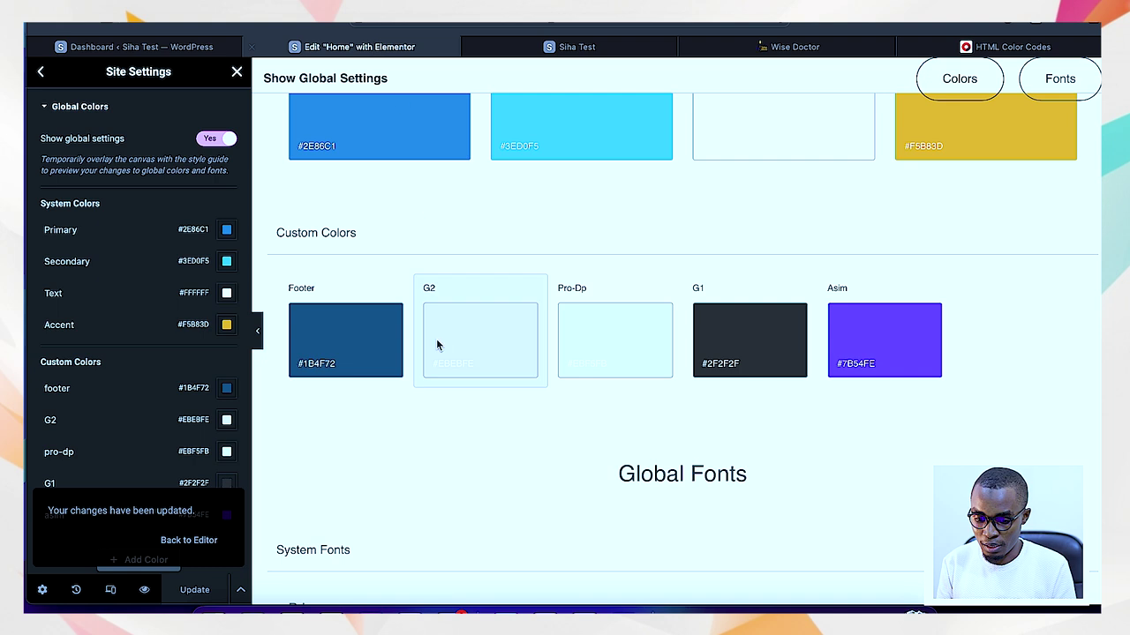
pyautogui.click(487, 349)
pyautogui.moveTo(182, 386); pyautogui.dragTo(132, 386)
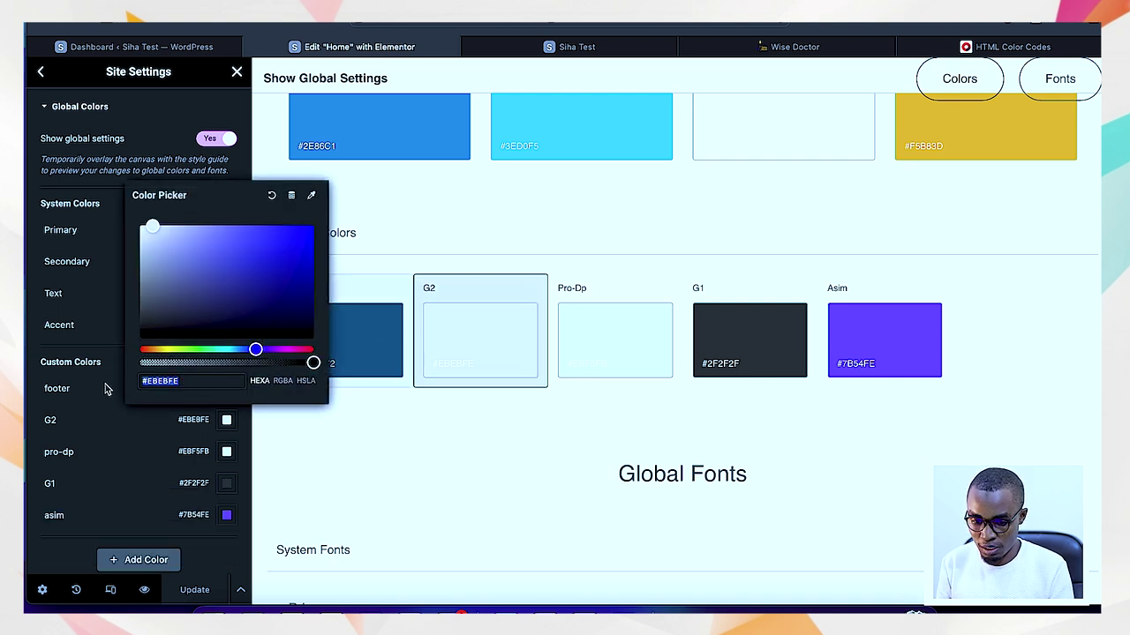
pyautogui.hotkey('ctrl', 'v')
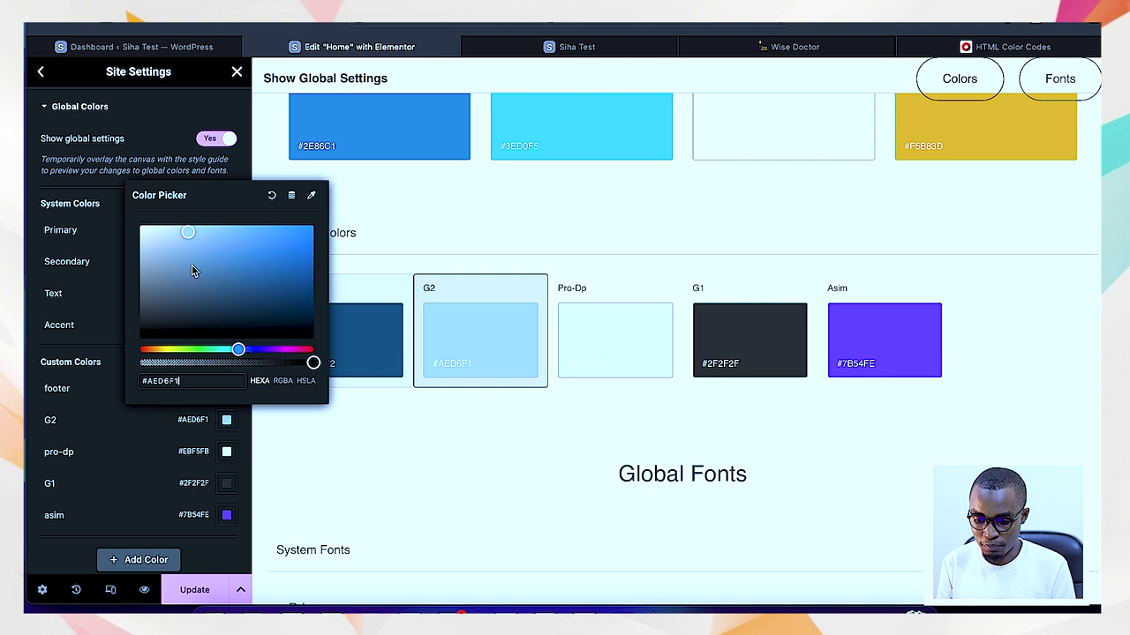
pyautogui.click(208, 598)
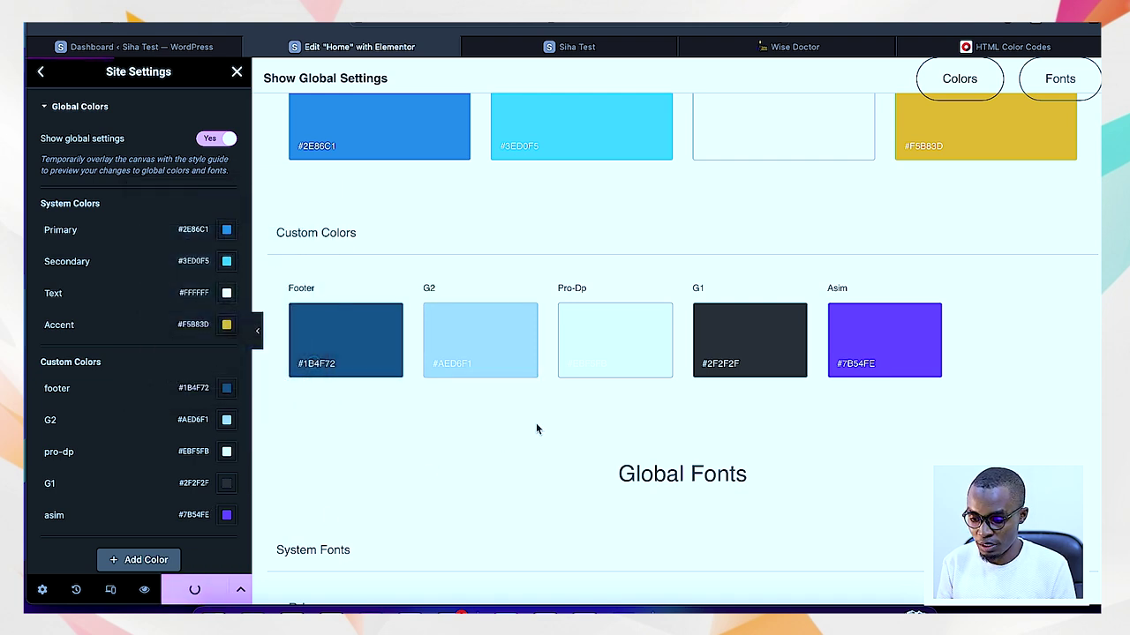
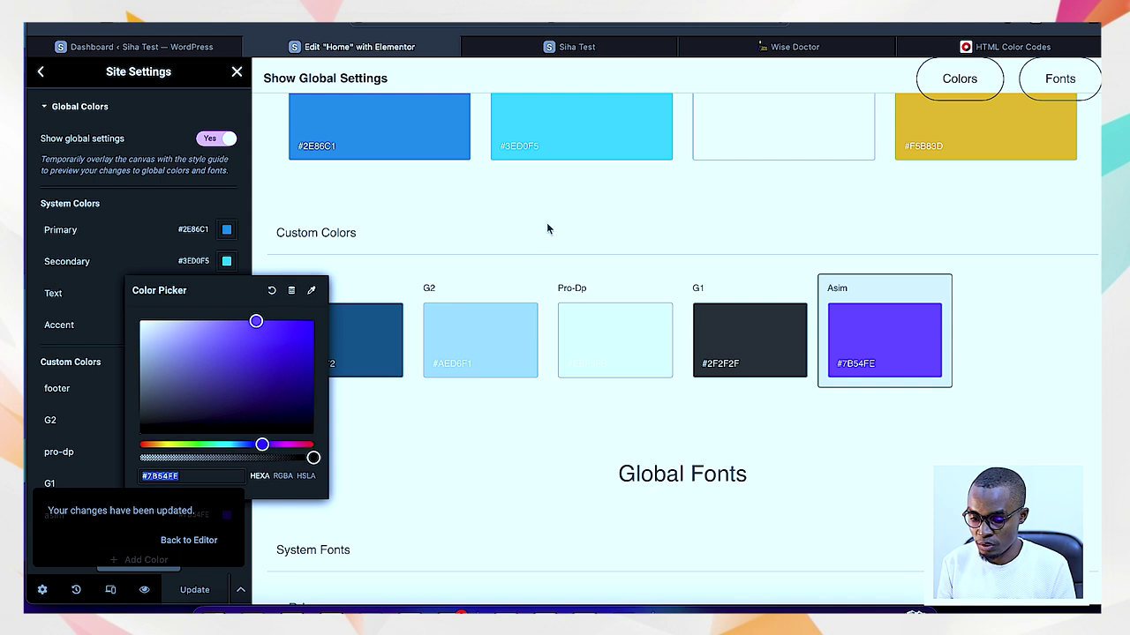
# Copy the hex code of the medium blue #3498DB from the HTML Color Codes chart.
pyautogui.click(974, 51)
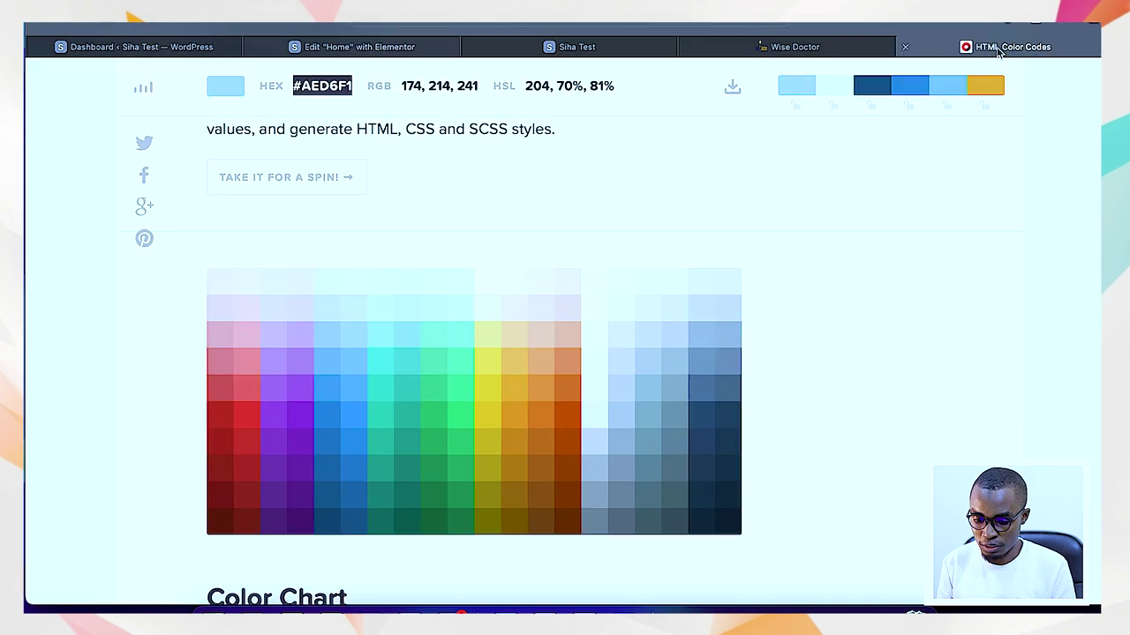
pyautogui.click(356, 422)
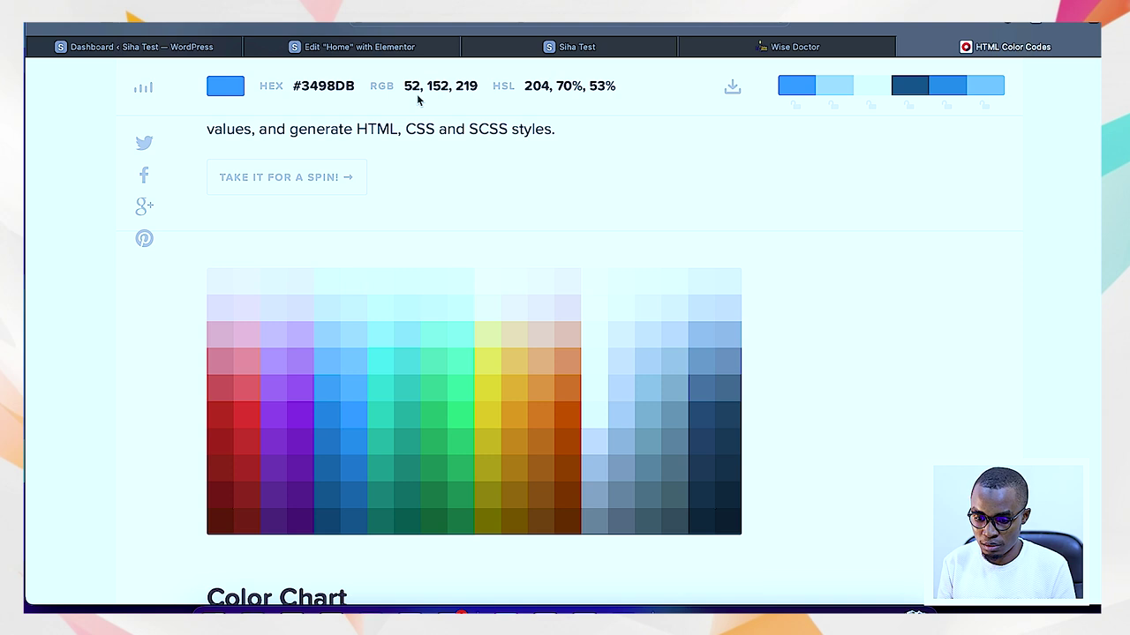
pyautogui.moveTo(358, 92); pyautogui.dragTo(296, 93)
pyautogui.hotkey('ctrl', 'c')
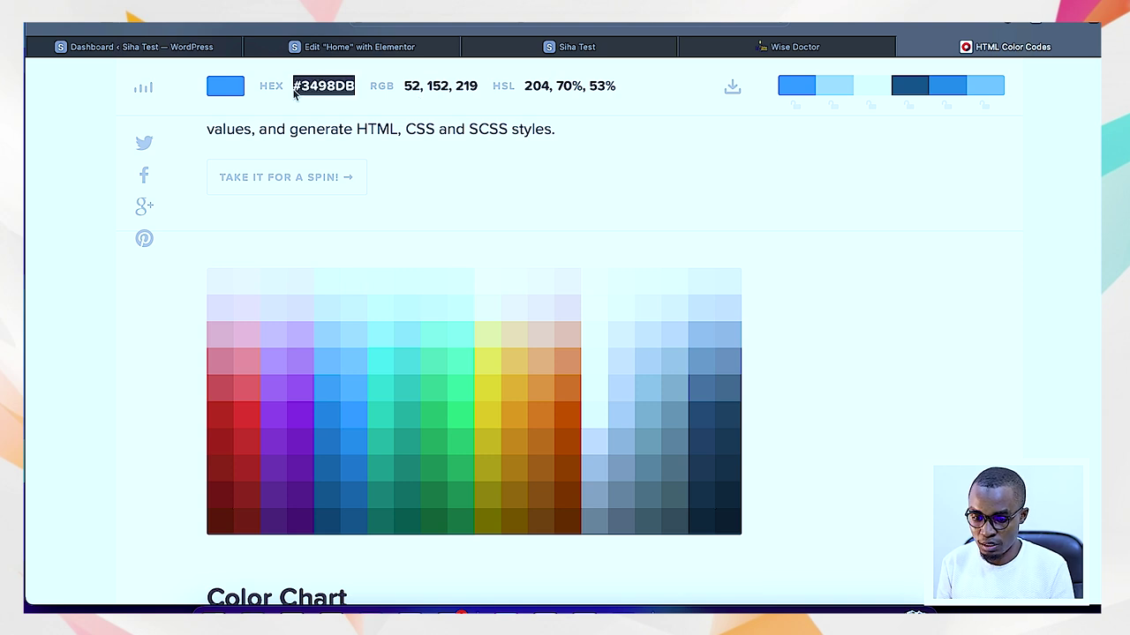
# Set the asim custom color to #3498DB in the Elementor Site Settings and save the update.
pyautogui.click(348, 47)
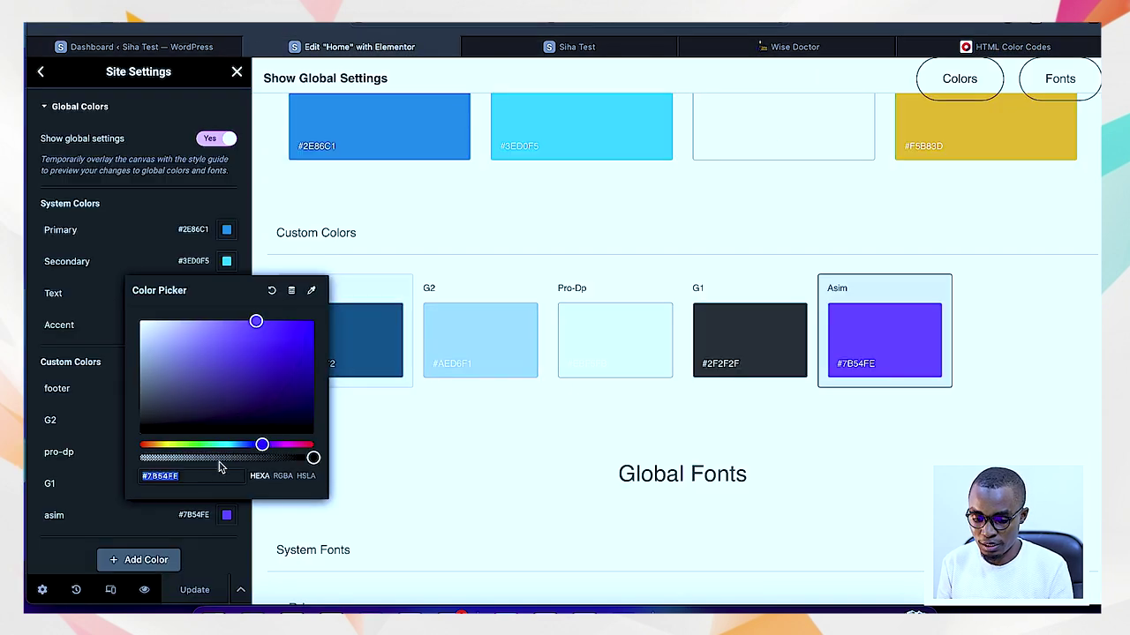
pyautogui.moveTo(207, 477); pyautogui.dragTo(127, 478)
pyautogui.hotkey('ctrl', 'v')
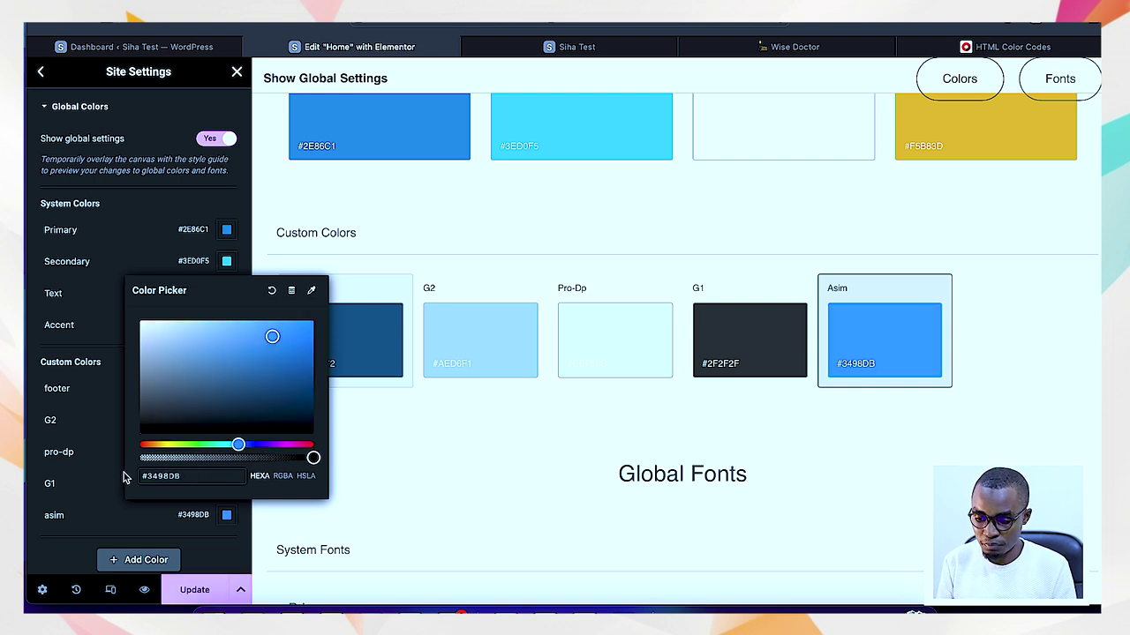
pyautogui.hotkey('ctrl', 's')
pyautogui.scroll(-4, 511, 415)
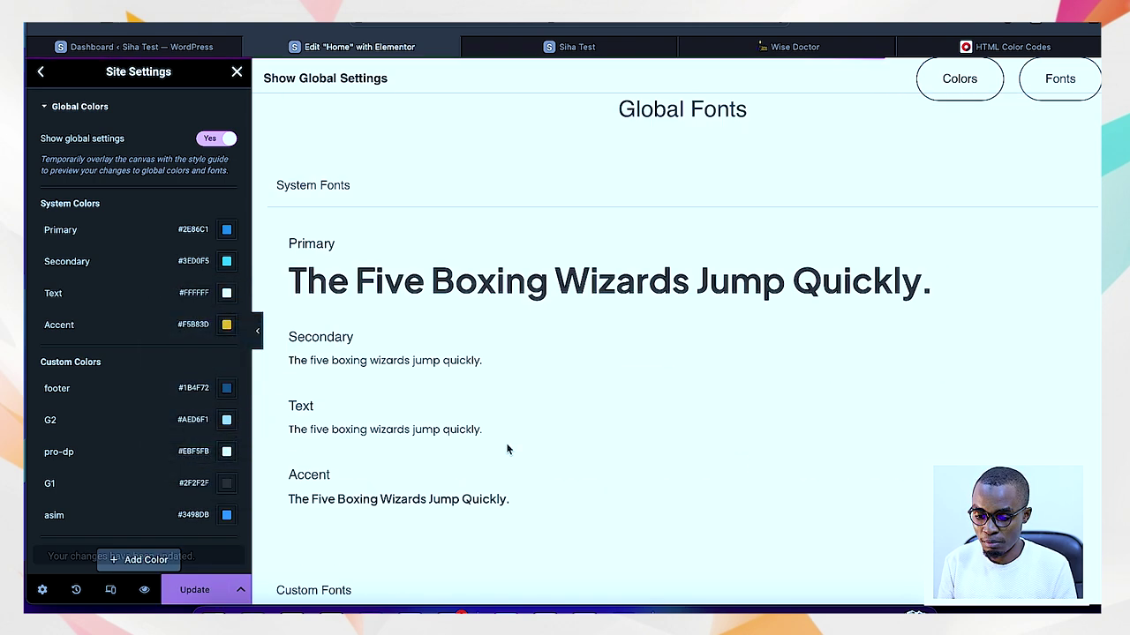
pyautogui.scroll(-2, 507, 450)
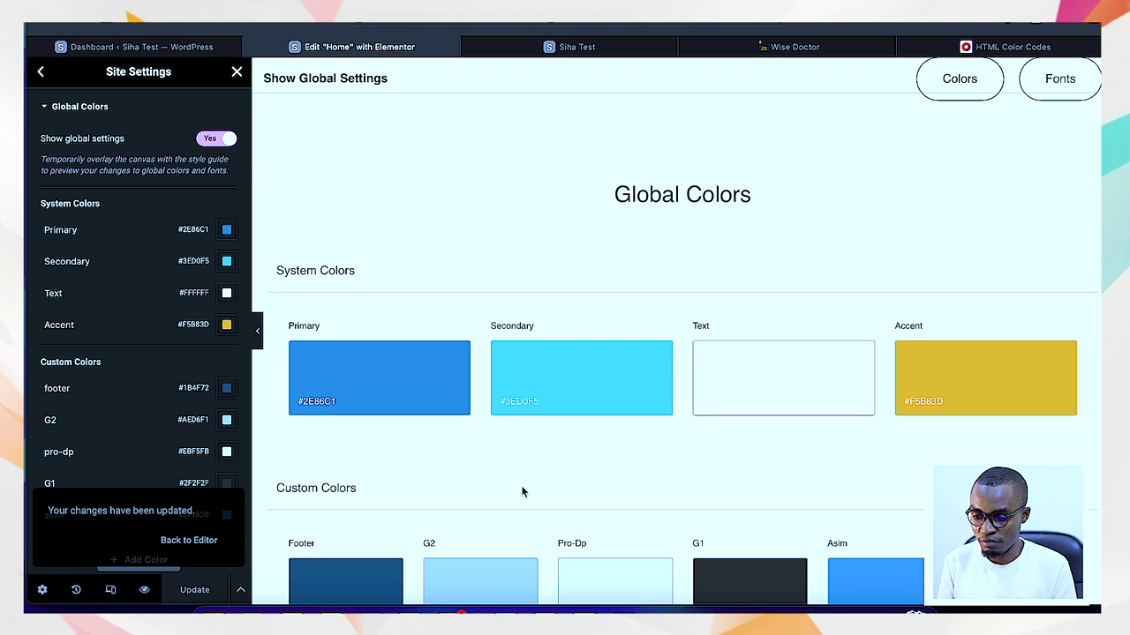
pyautogui.scroll(-3, 521, 491)
pyautogui.scroll(2, 522, 491)
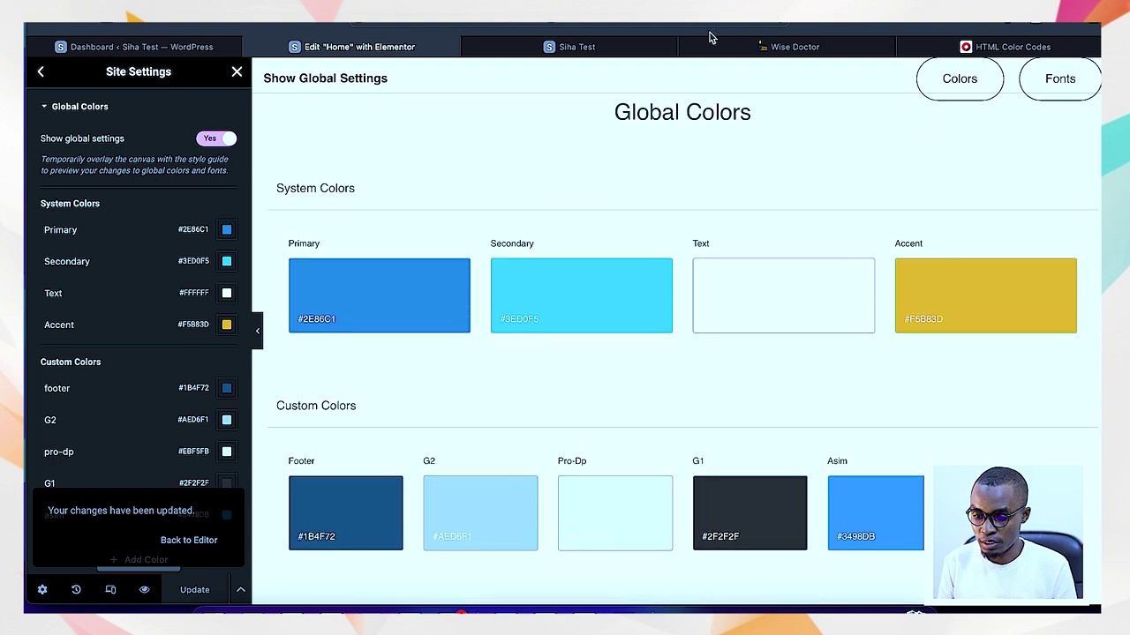
# Reload the live Siha Test page and examine the new colors in its sections, from the testimonials to the hero and Mission And Values.
pyautogui.click(629, 53)
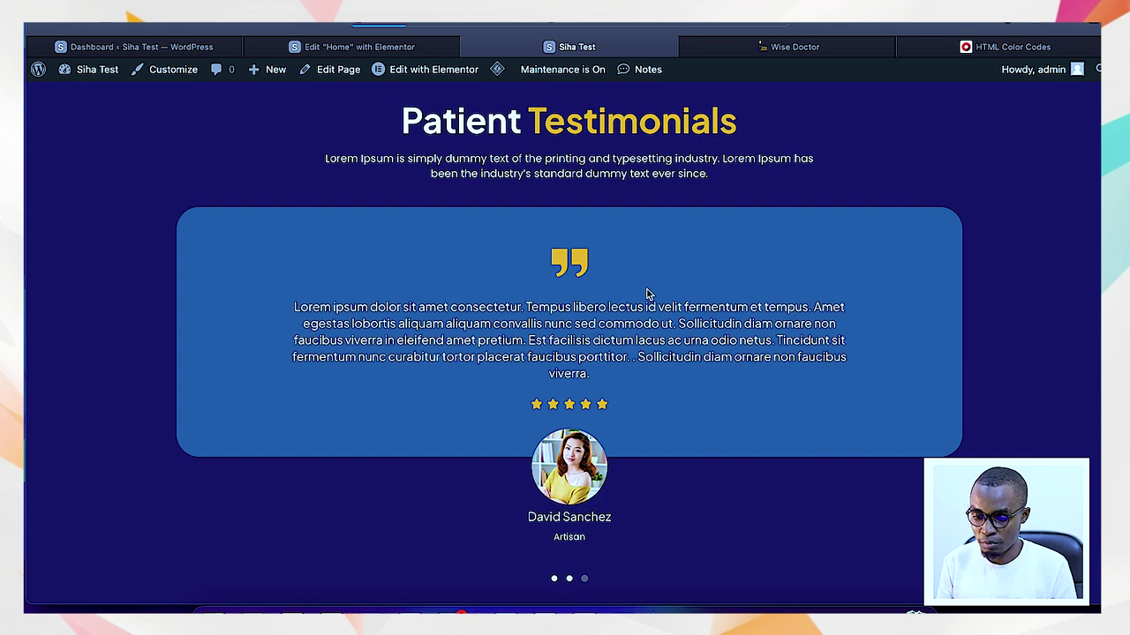
pyautogui.hotkey('ctrl', 'r')
pyautogui.scroll(3, 645, 294)
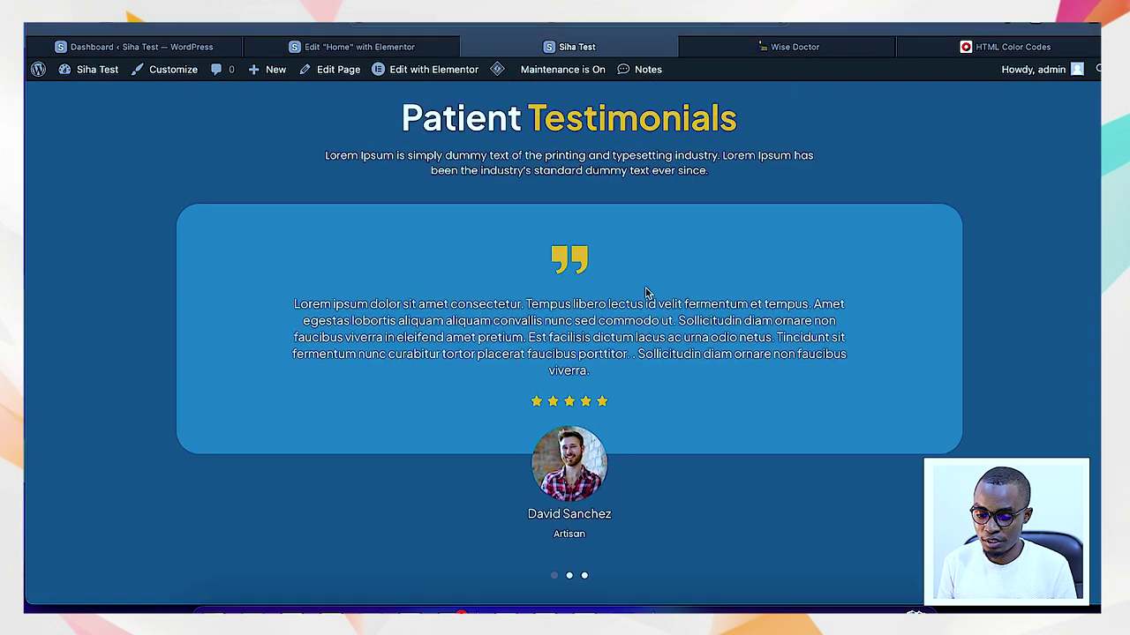
pyautogui.scroll(15, 645, 294)
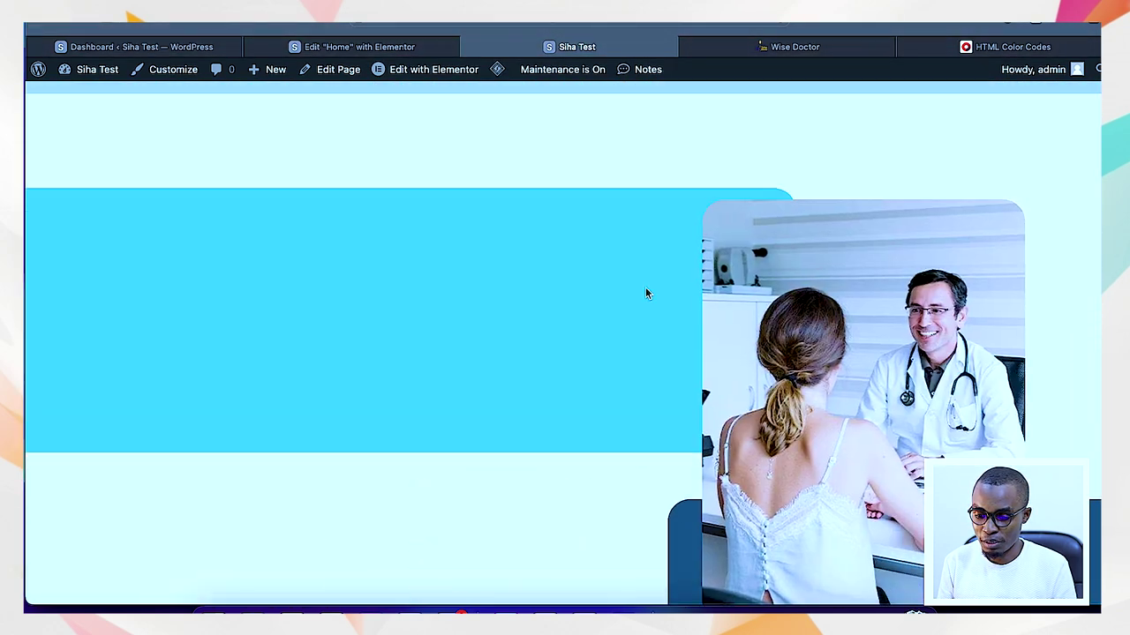
pyautogui.scroll(15, 645, 294)
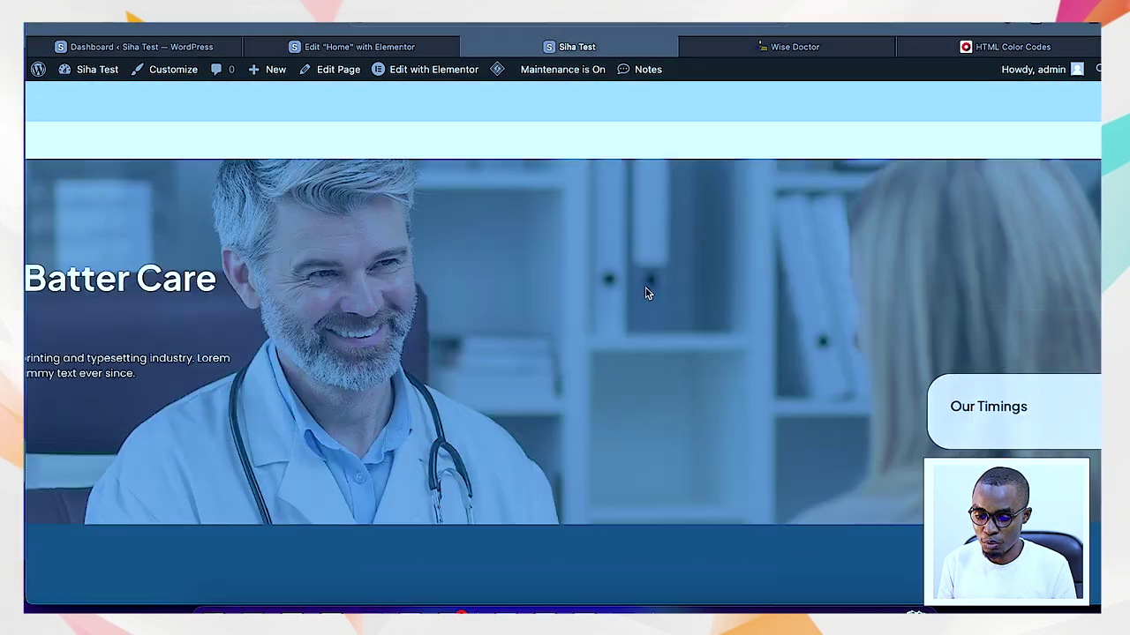
pyautogui.scroll(15, 645, 294)
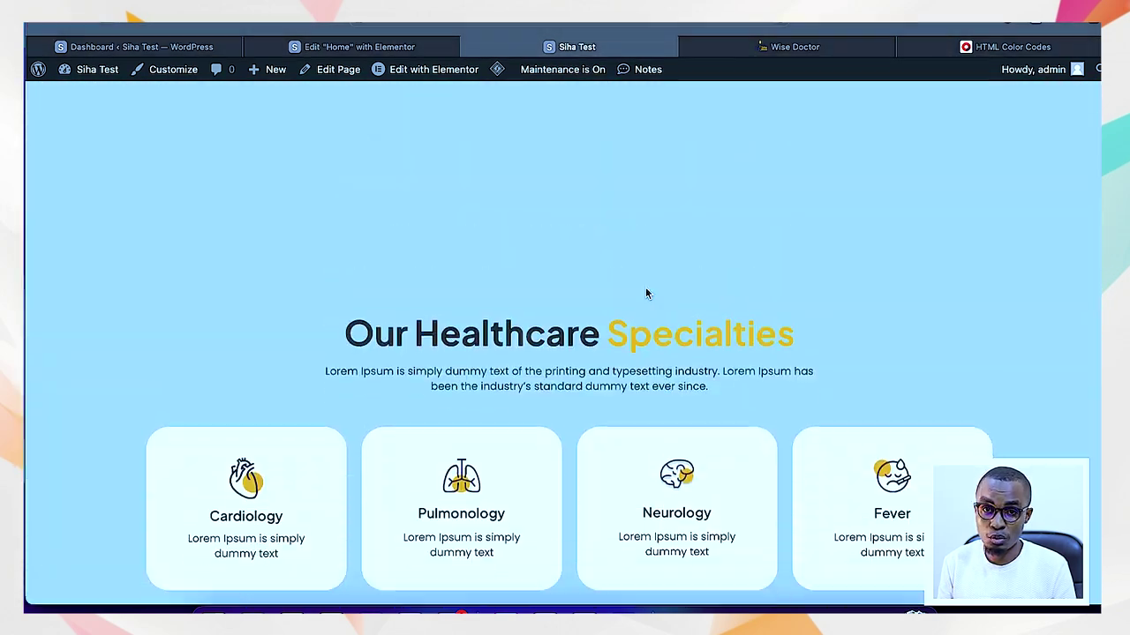
pyautogui.scroll(10, 645, 293)
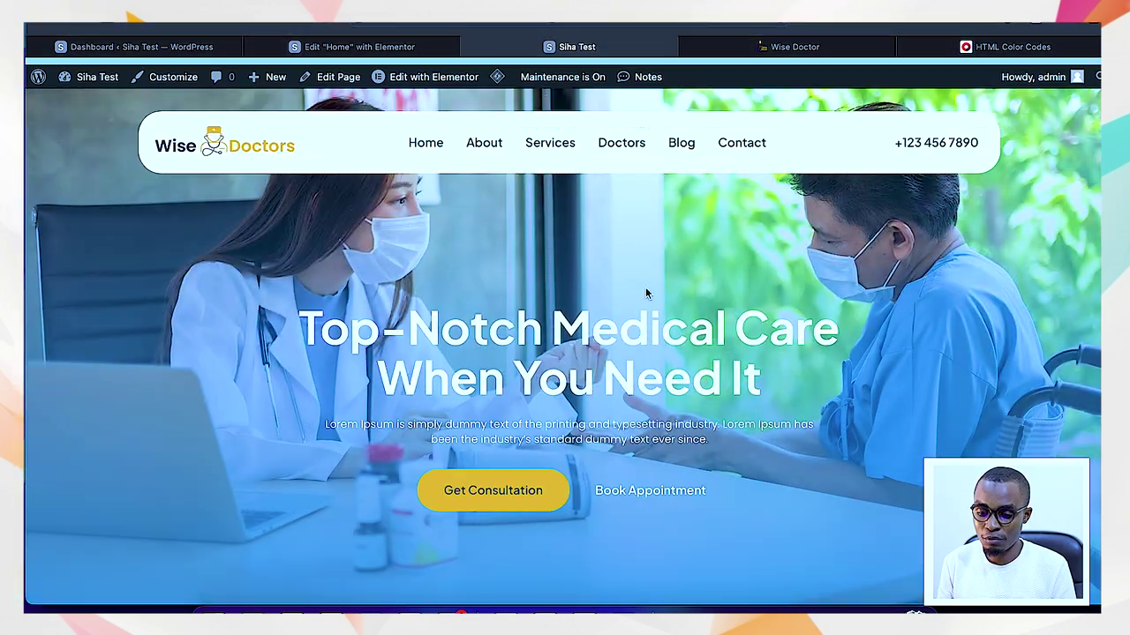
pyautogui.scroll(-10, 645, 294)
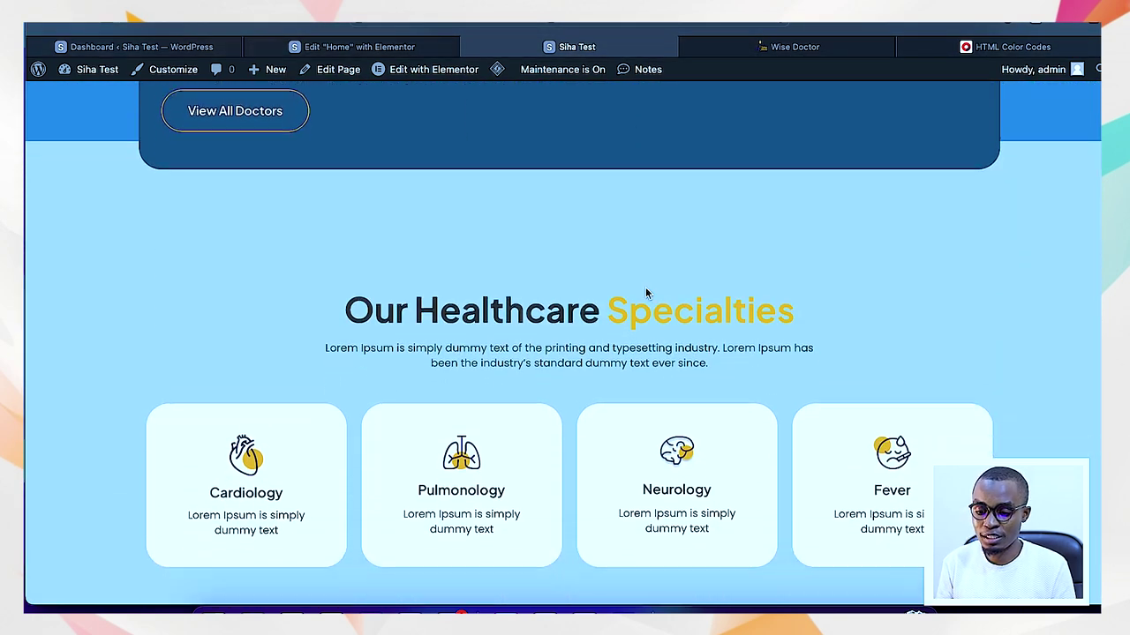
pyautogui.scroll(-5, 645, 293)
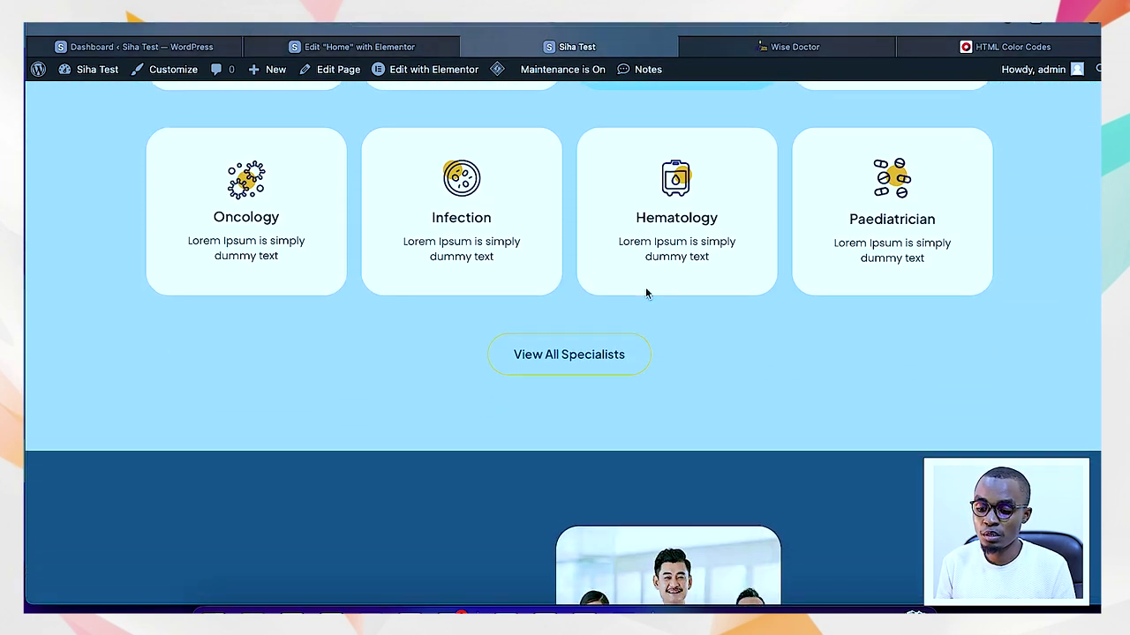
pyautogui.scroll(-7, 643, 400)
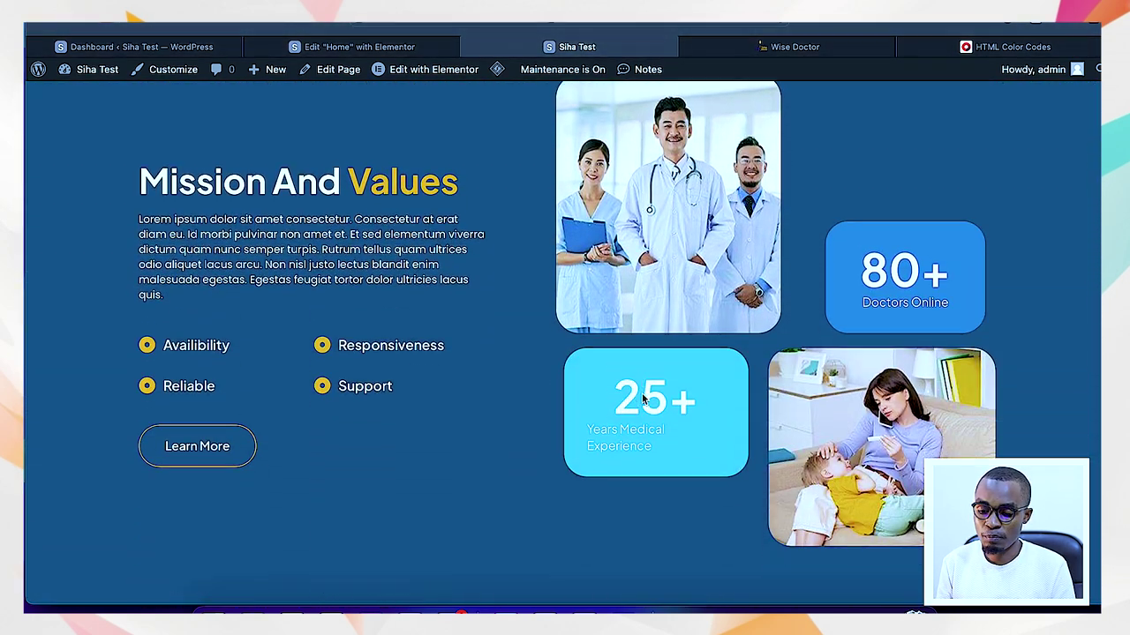
pyautogui.scroll(10, 641, 394)
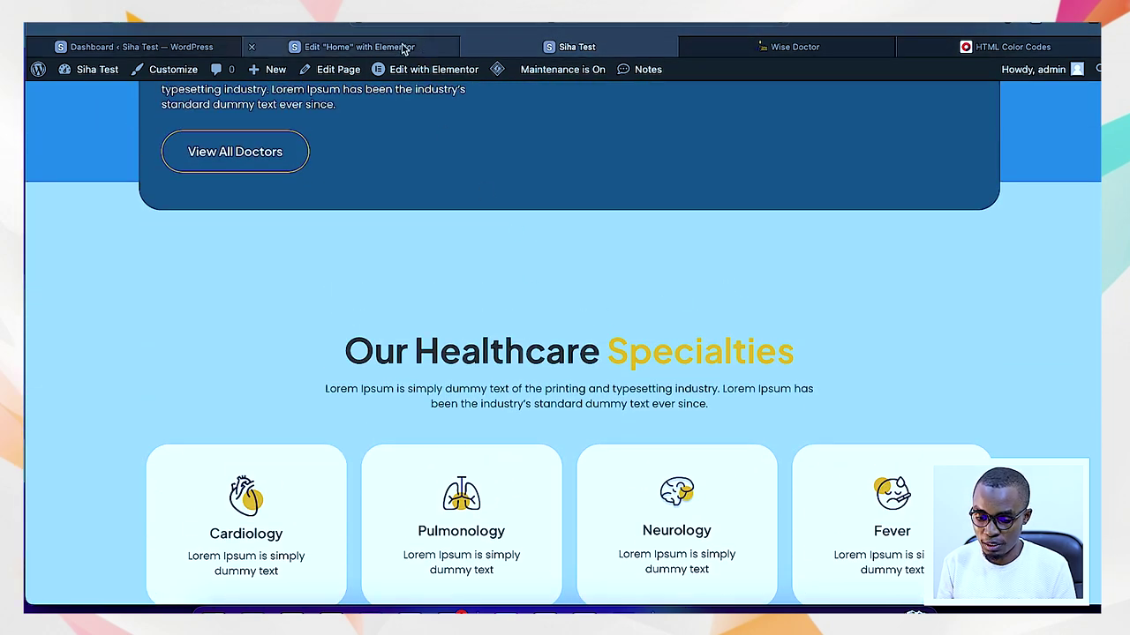
# Open the G2 custom color for editing in Elementor and copy the paler blue hex code #D6EAF8 from the HTML Color Codes chart.
pyautogui.click(394, 46)
pyautogui.scroll(-2, 470, 417)
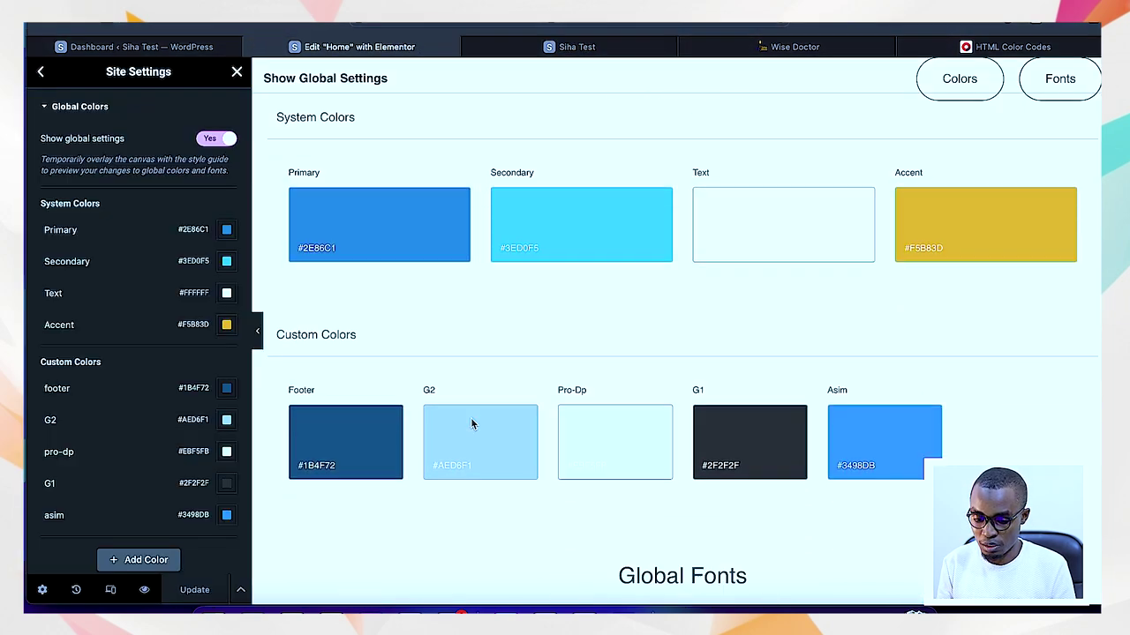
pyautogui.click(481, 442)
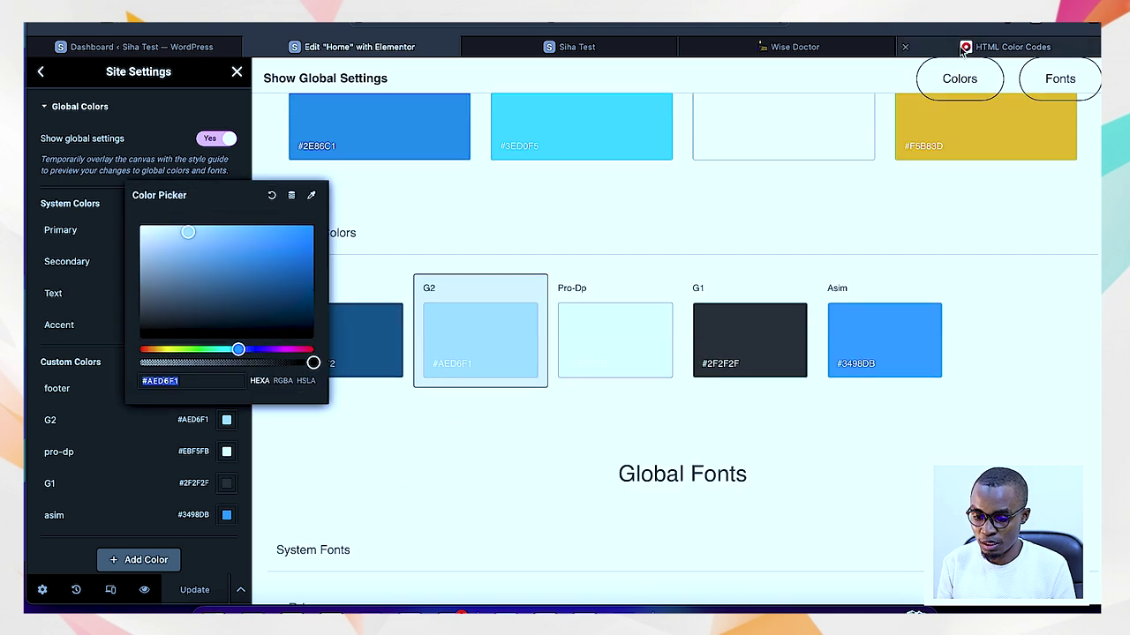
pyautogui.click(980, 47)
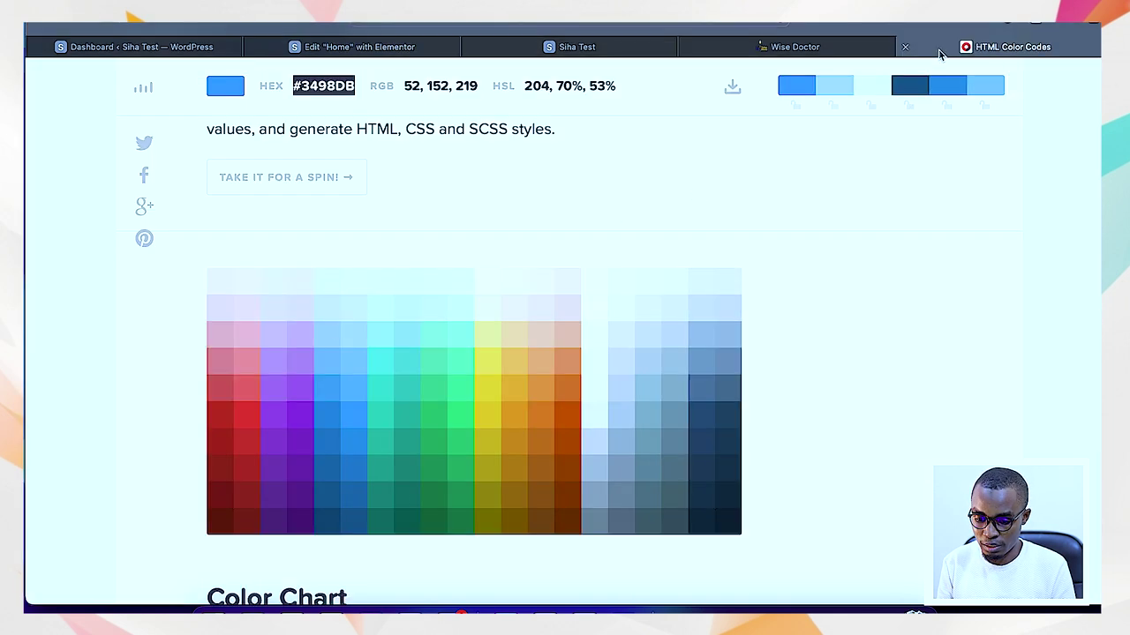
pyautogui.click(358, 310)
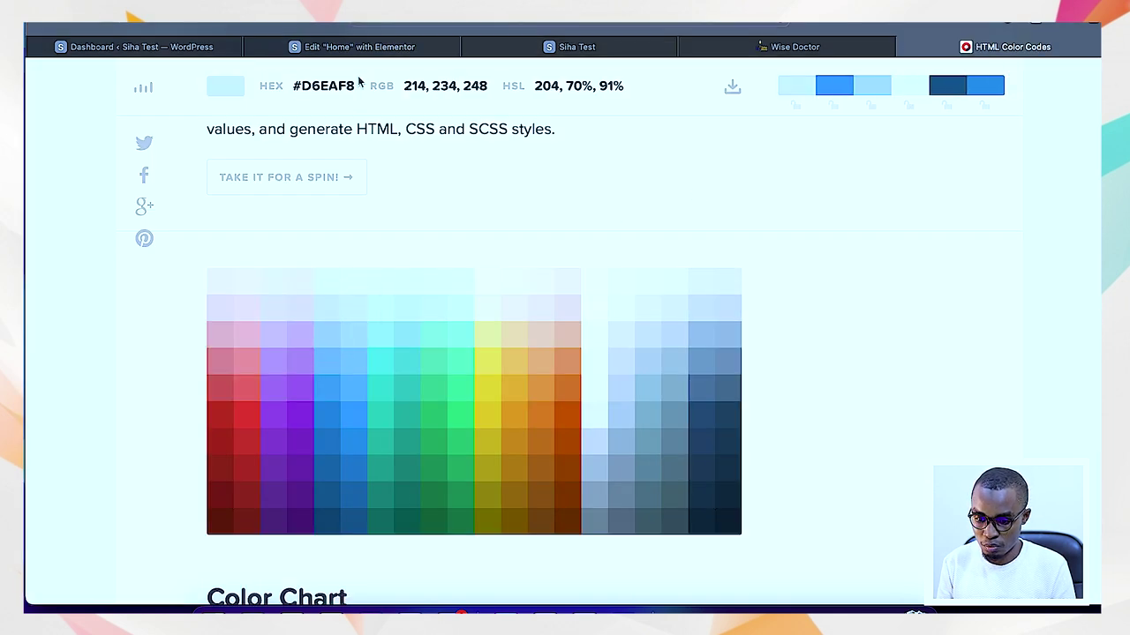
pyautogui.moveTo(358, 88); pyautogui.dragTo(297, 91)
pyautogui.hotkey('ctrl', 'c')
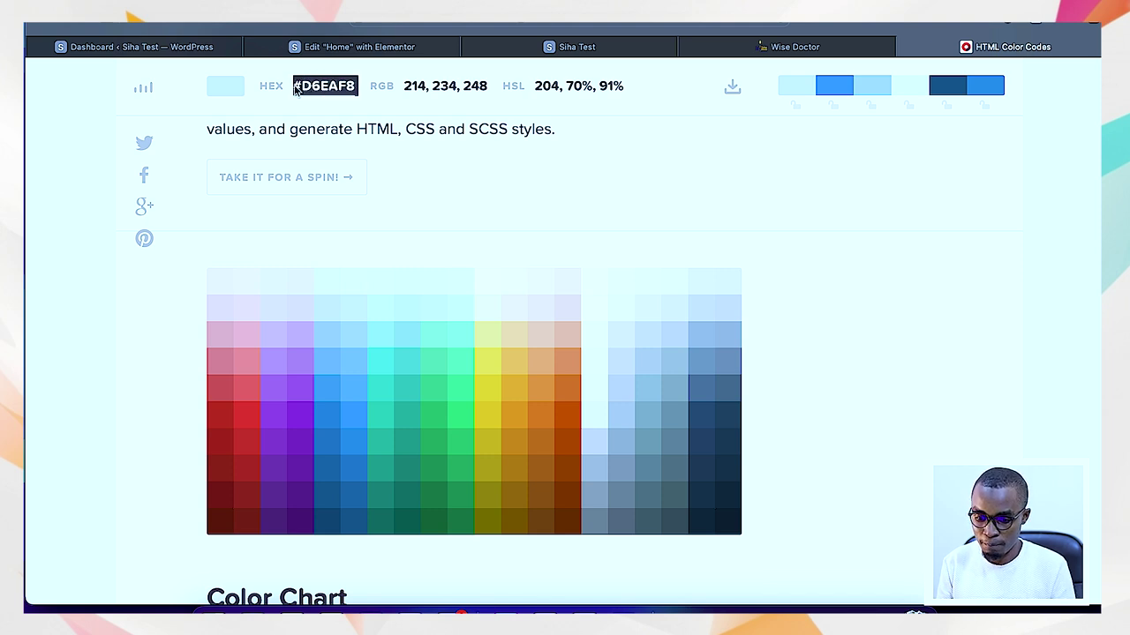
# Set the G2 custom color to #D6EAF8 in the Elementor Site Settings and save the update.
pyautogui.click(363, 45)
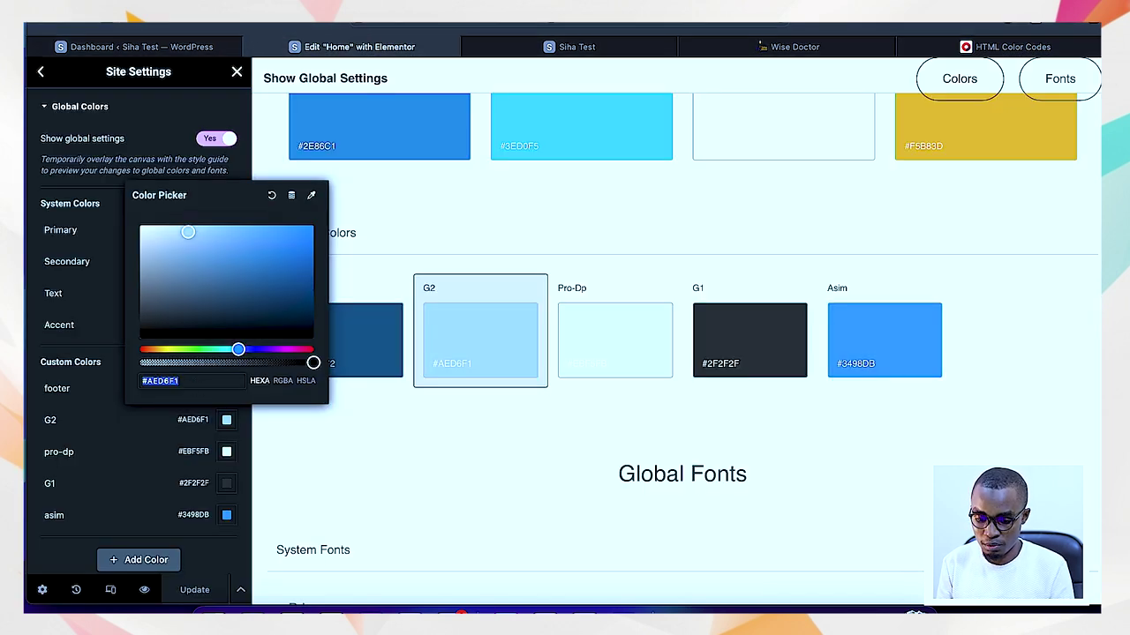
pyautogui.hotkey('ctrl', 'v')
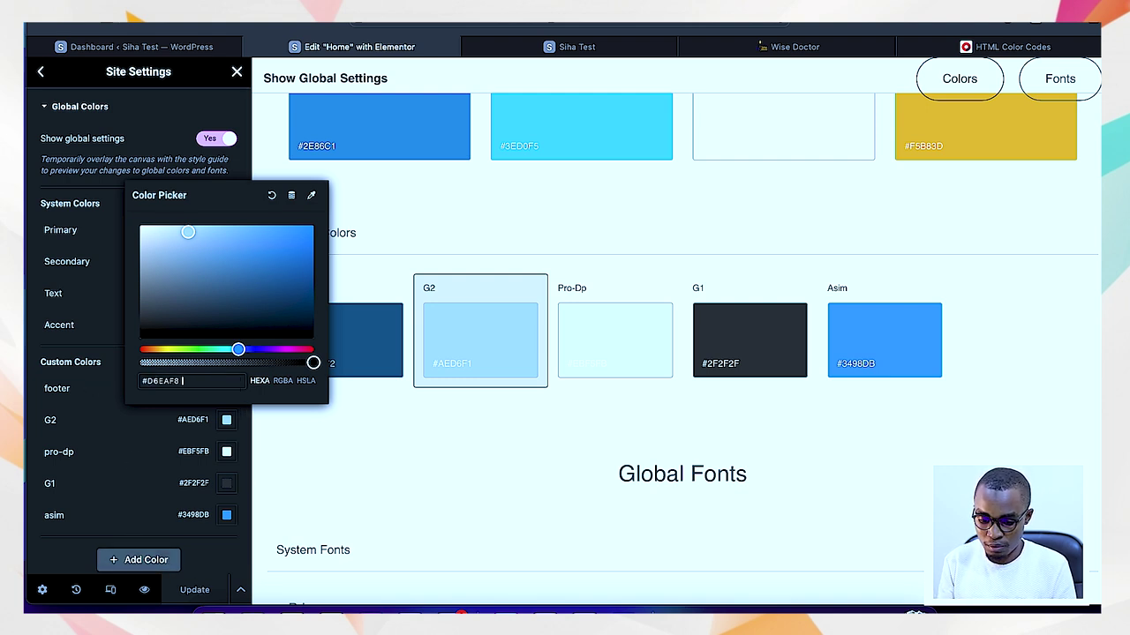
pyautogui.press('Return')
pyautogui.hotkey('ctrl', 's')
pyautogui.click(270, 451)
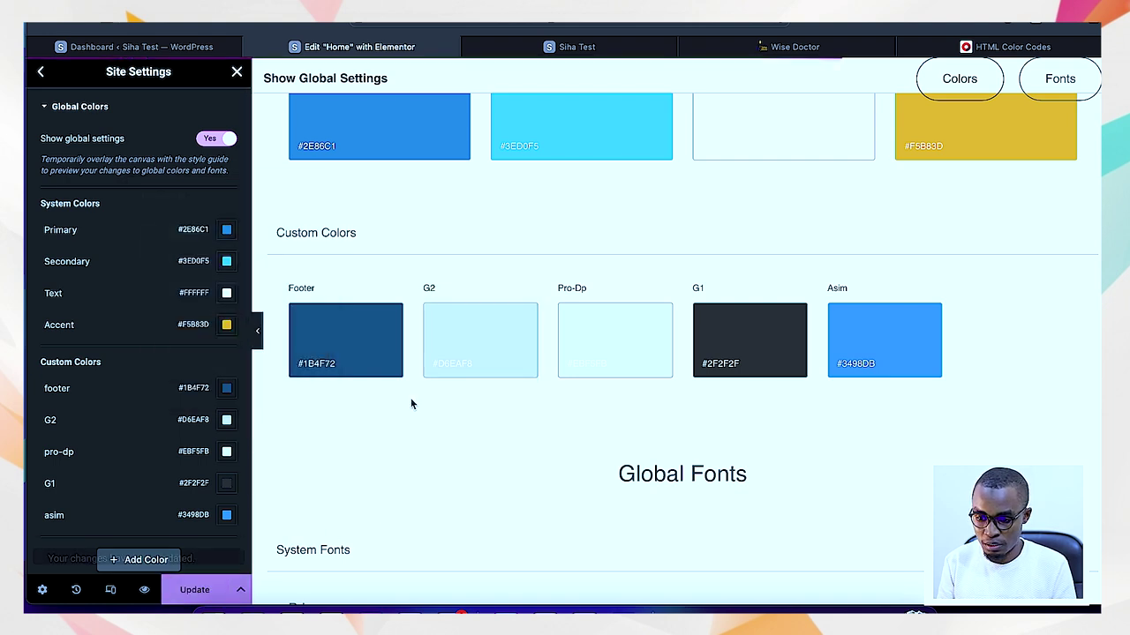
# Reload the live Siha Test page and check the background color of the Our Healthcare Specialties section.
pyautogui.click(594, 55)
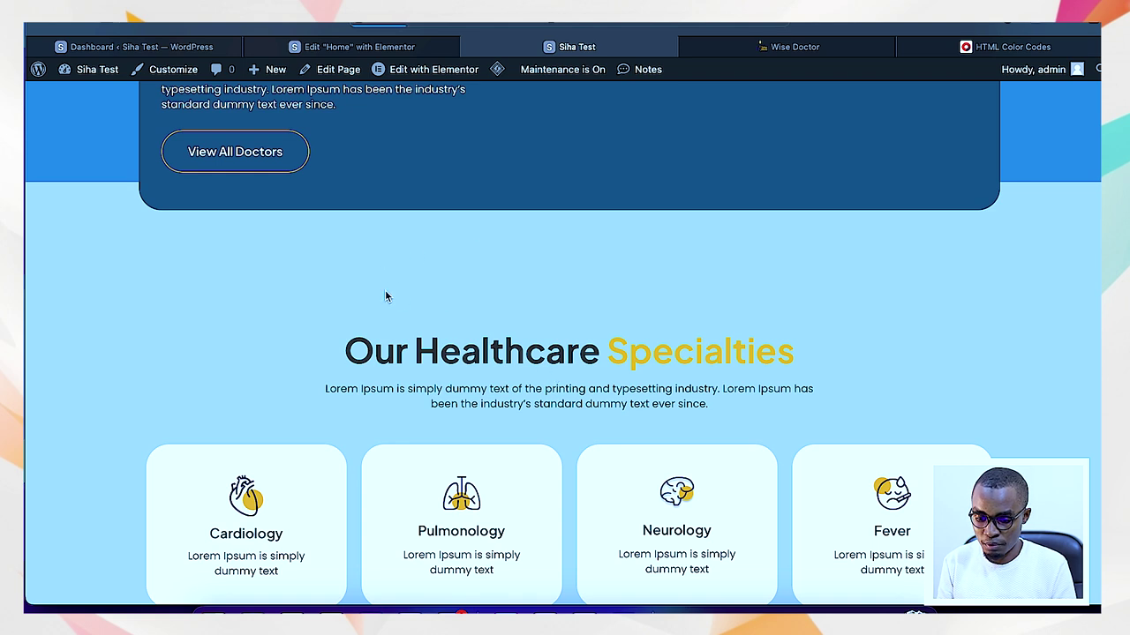
pyautogui.press('F5')
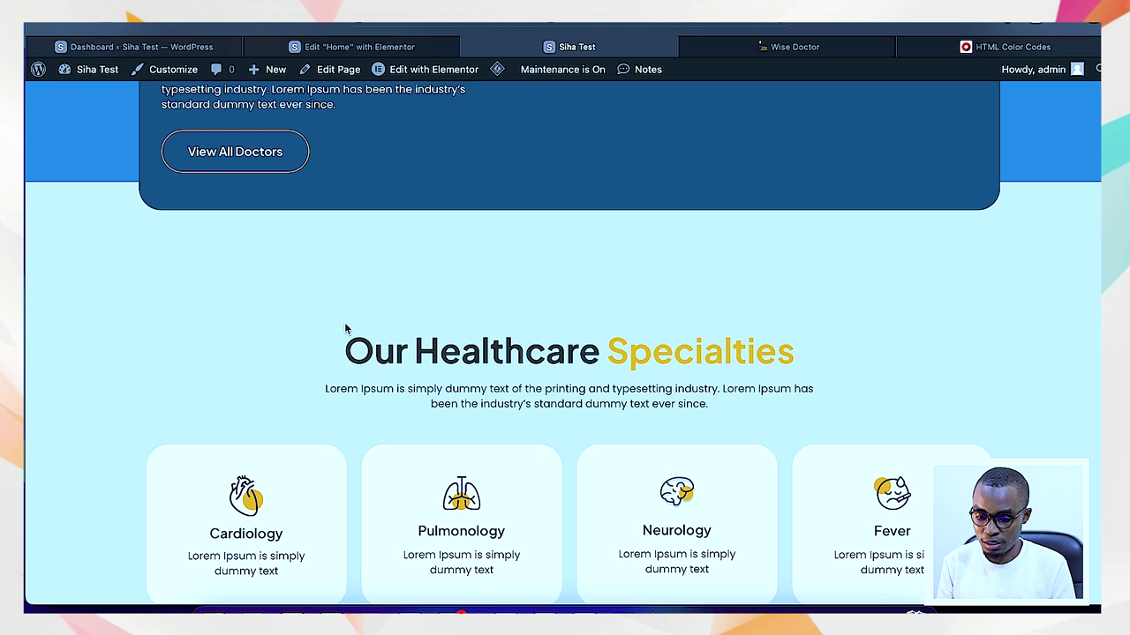
pyautogui.scroll(5, 345, 328)
pyautogui.scroll(-4, 345, 329)
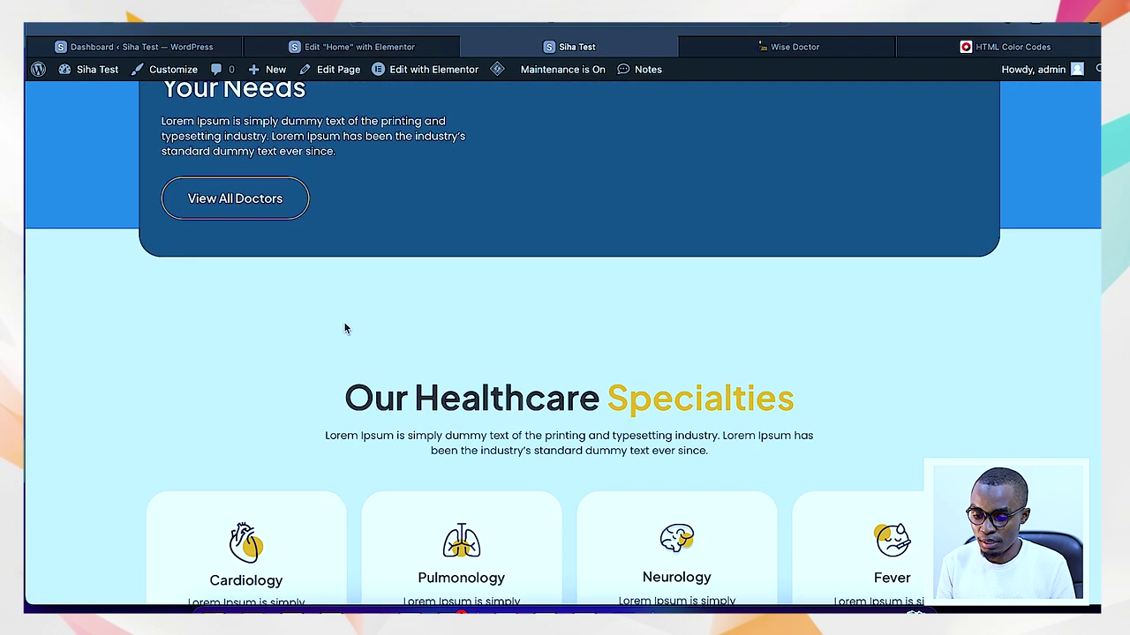
pyautogui.scroll(-2, 459, 308)
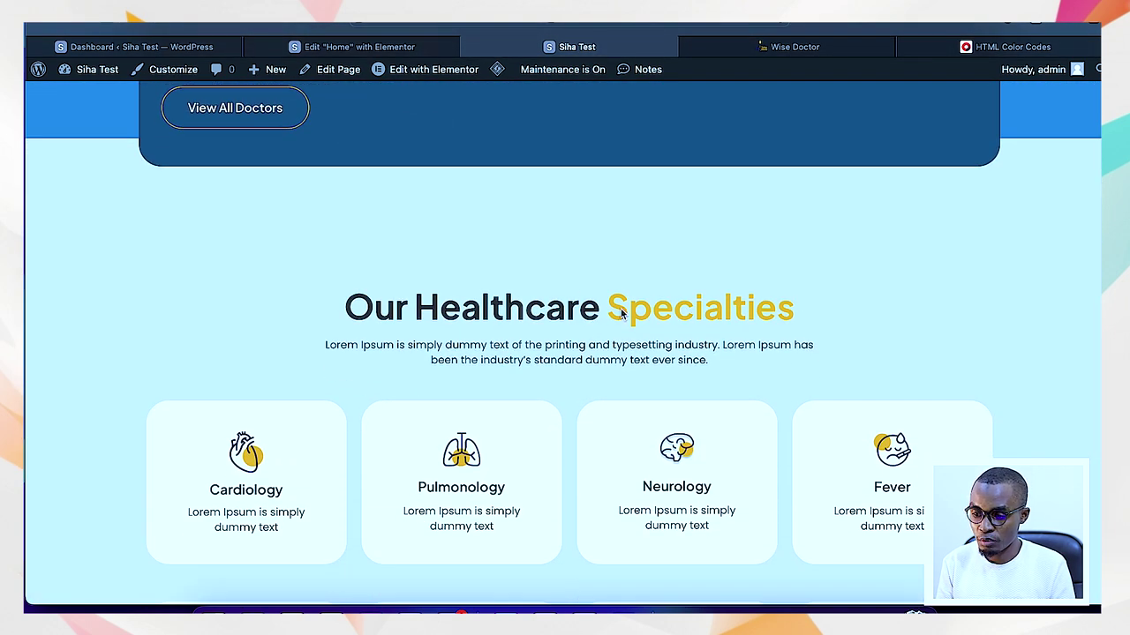
# Copy the hex code of the green #58D68D from the HTML Color Codes chart.
pyautogui.click(1006, 47)
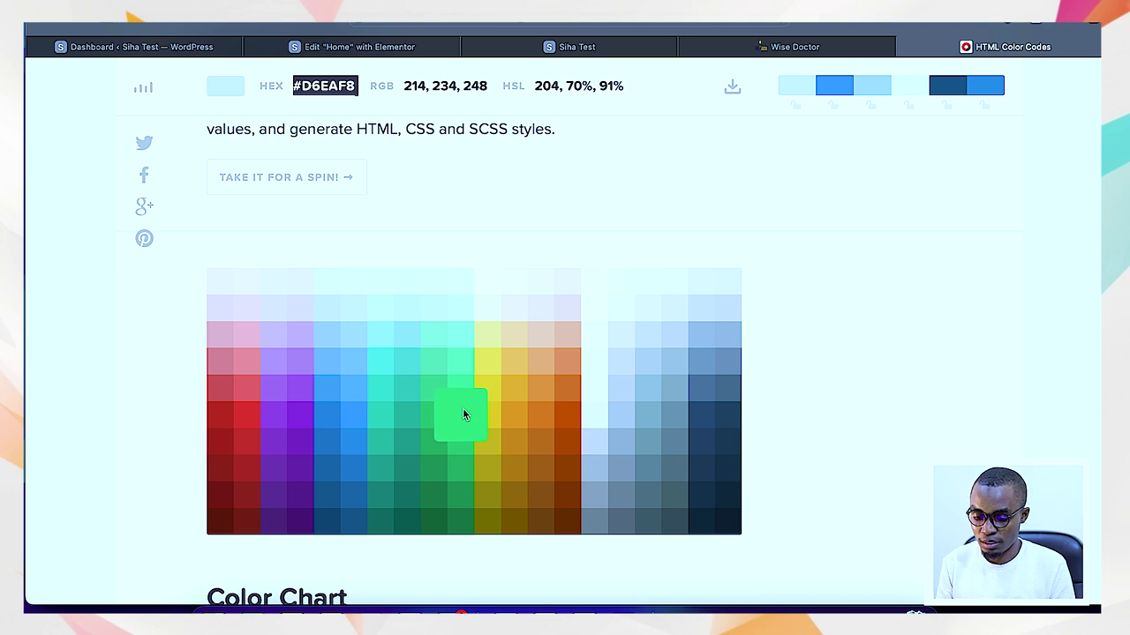
pyautogui.click(386, 49)
pyautogui.click(988, 46)
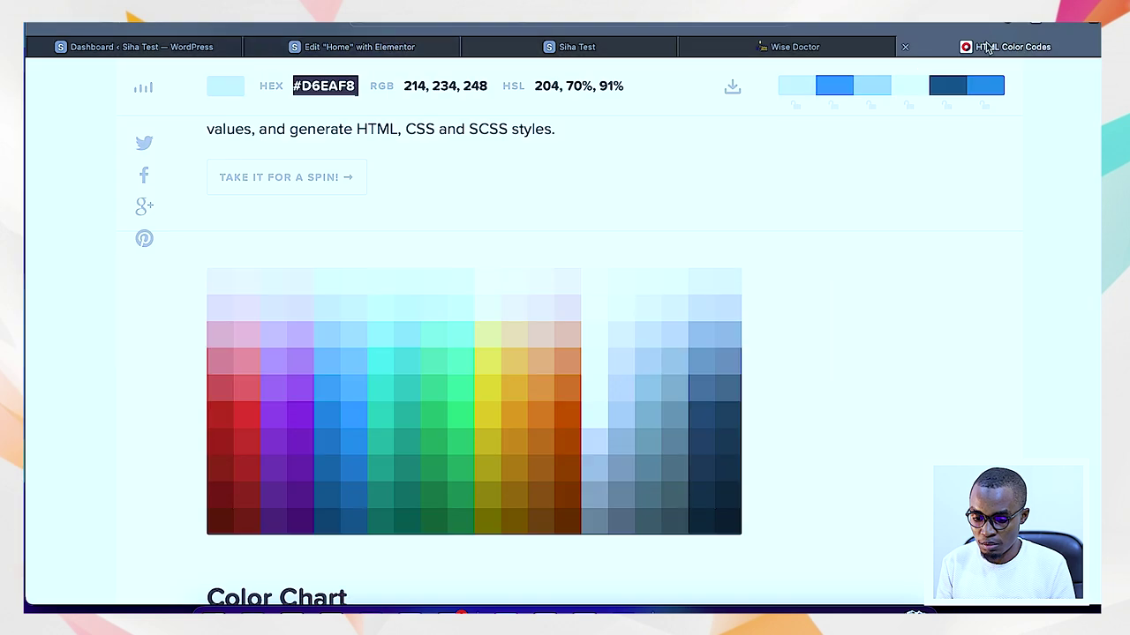
pyautogui.click(460, 393)
pyautogui.moveTo(353, 93); pyautogui.dragTo(295, 96)
pyautogui.hotkey('ctrl', 'c')
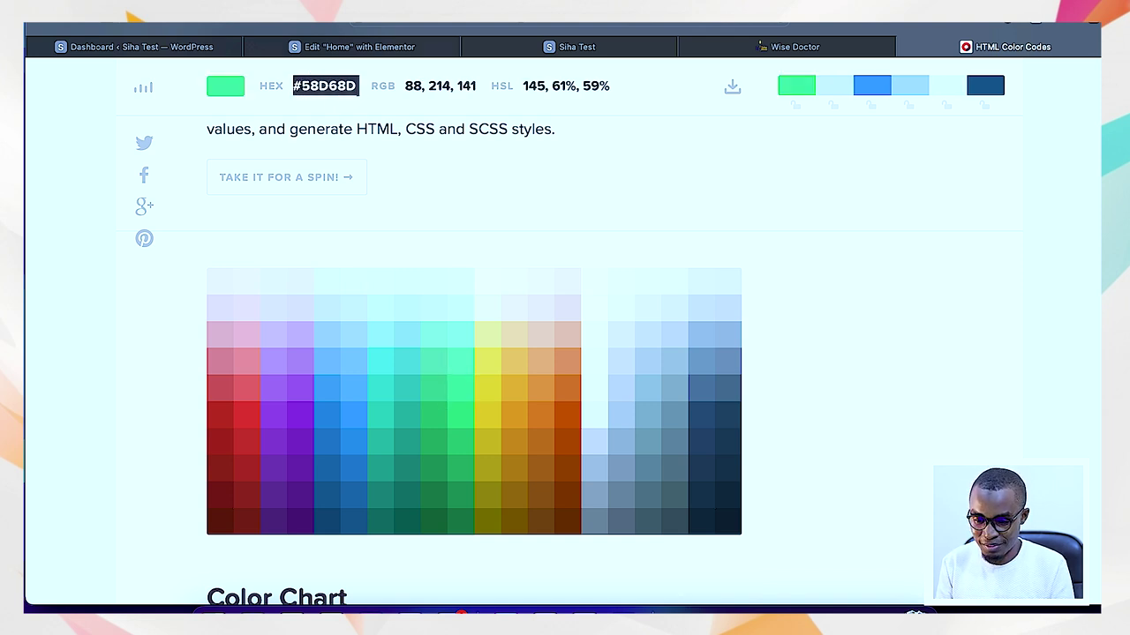
# Set the Accent system color to #58D68D in the Elementor Site Settings and save the update.
pyautogui.click(329, 44)
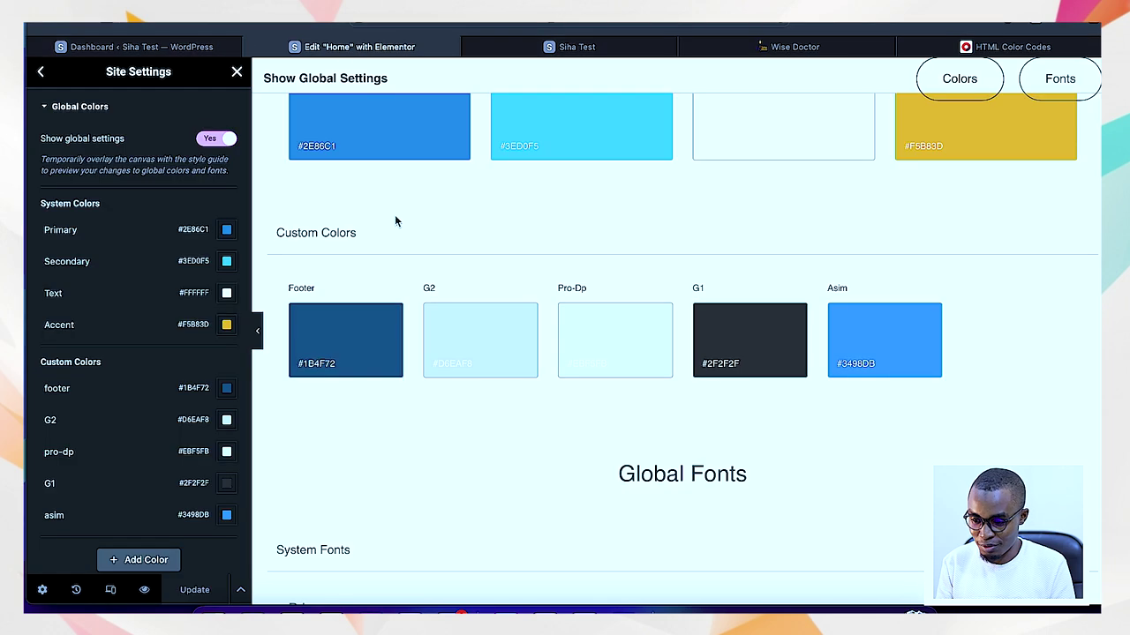
pyautogui.scroll(3, 870, 239)
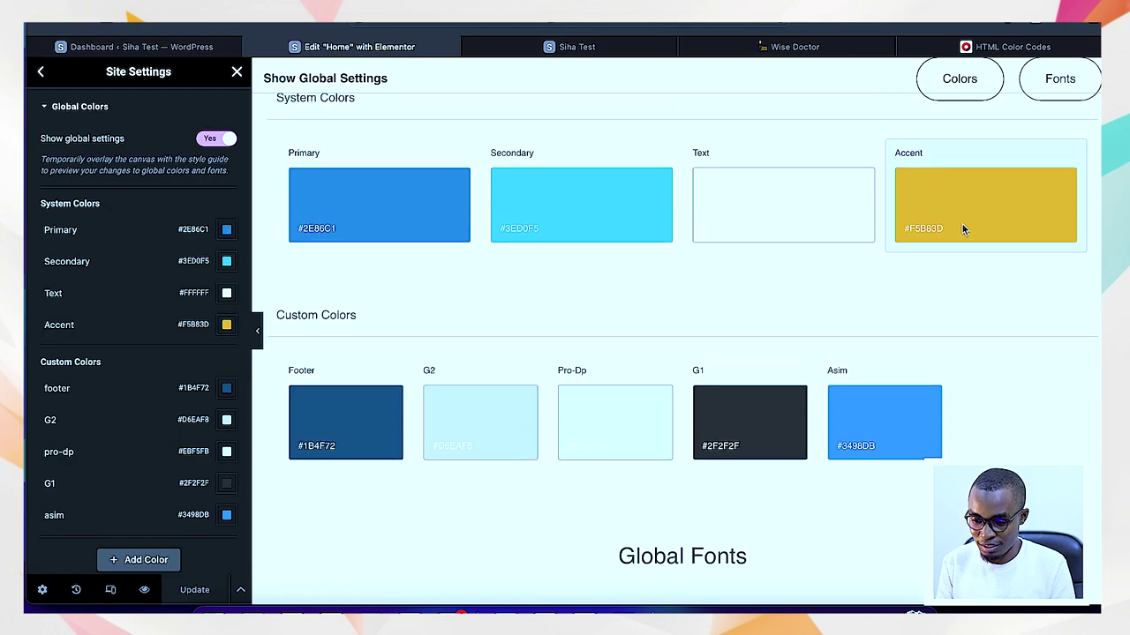
pyautogui.click(961, 230)
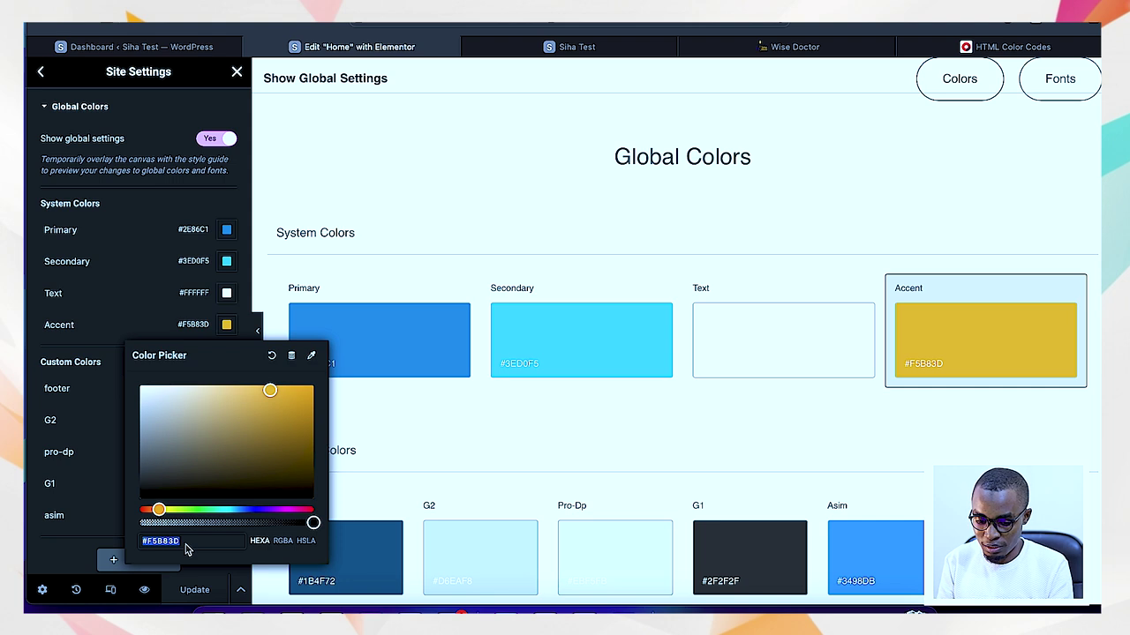
pyautogui.moveTo(185, 548); pyautogui.dragTo(101, 550)
pyautogui.press('BackSpace')
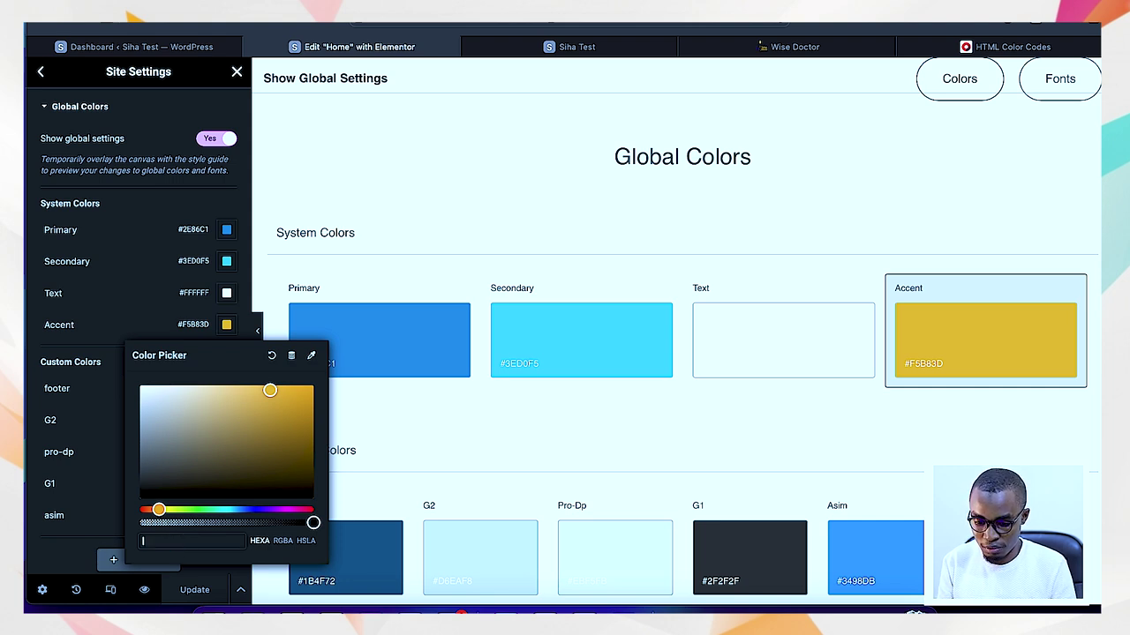
pyautogui.hotkey('ctrl', 'v')
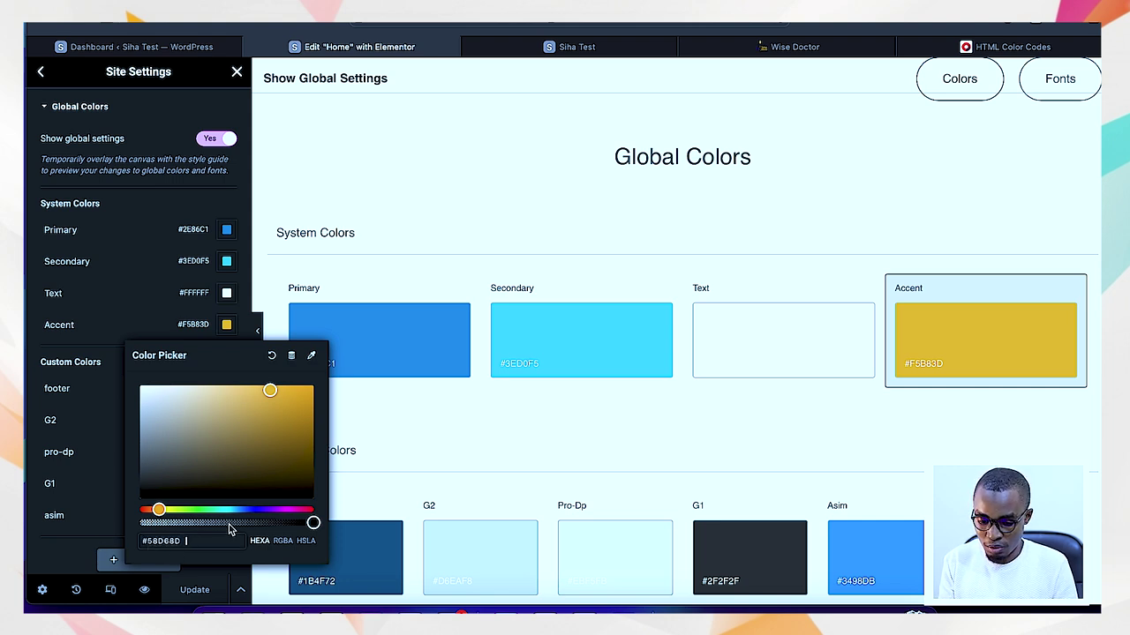
pyautogui.press('Return')
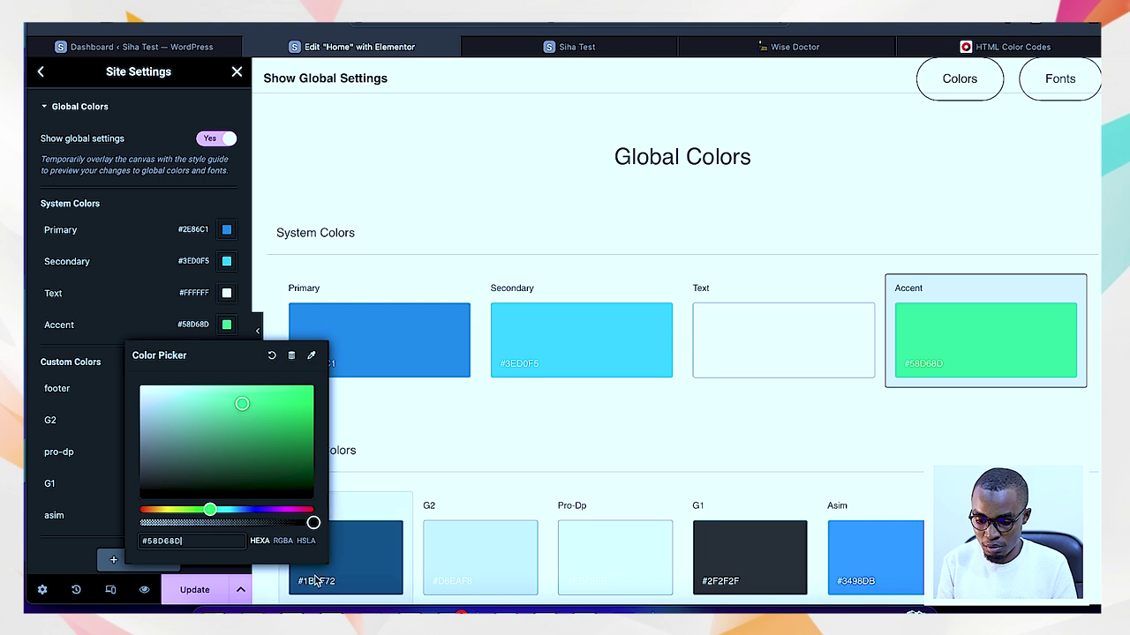
pyautogui.click(201, 588)
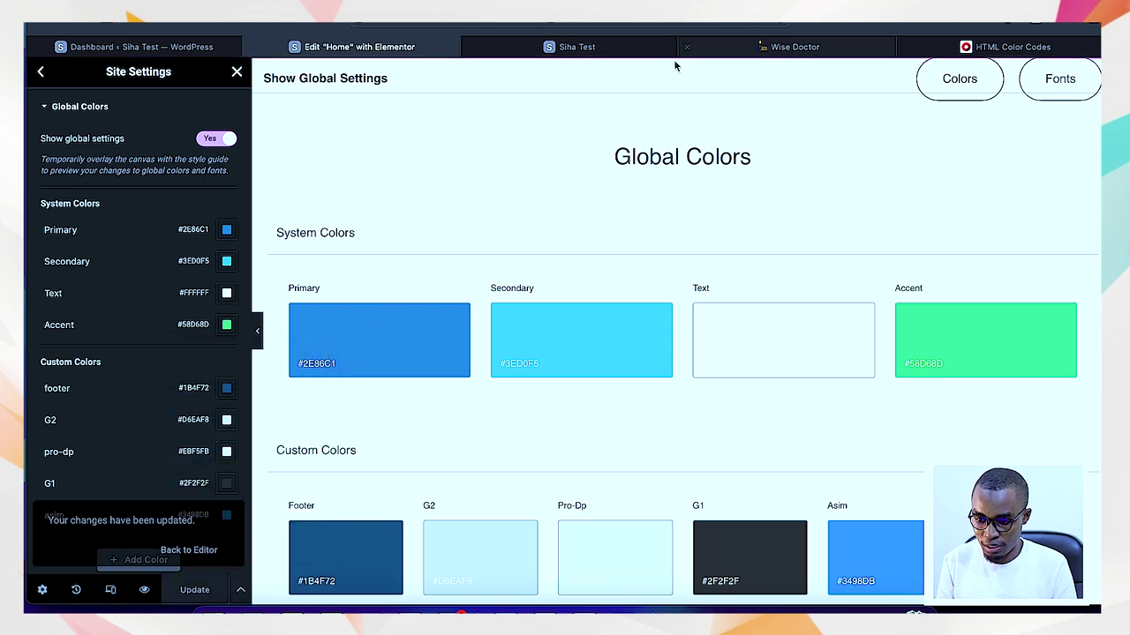
# Reload the live Siha Test page and check the accent color in the Our Healthcare Specialties heading and the hero section.
pyautogui.click(613, 48)
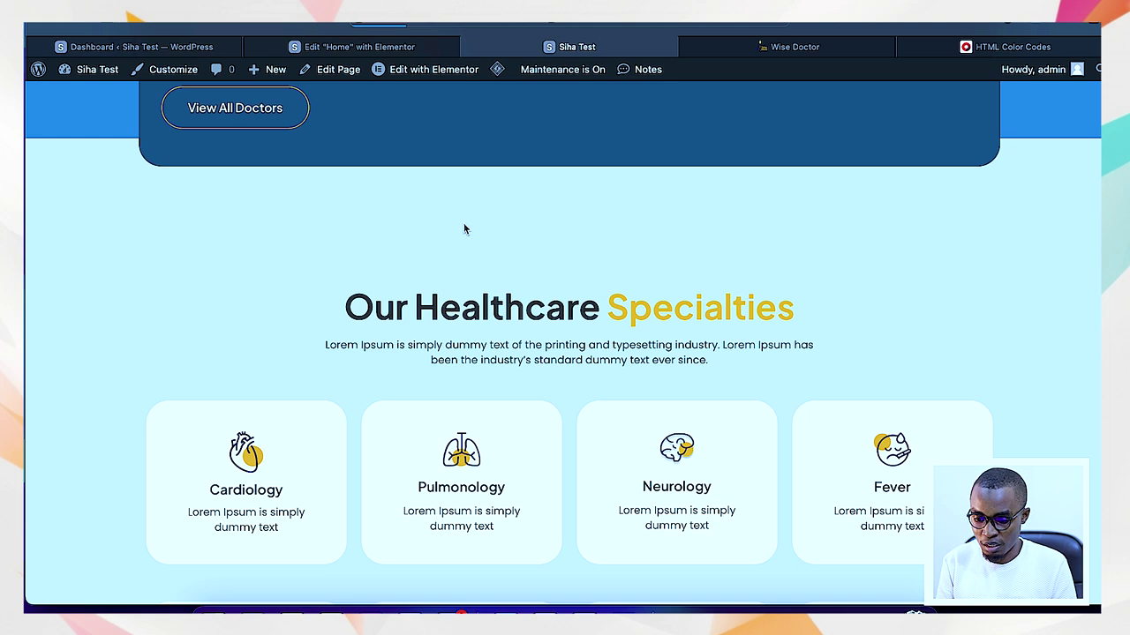
pyautogui.press('super+r')
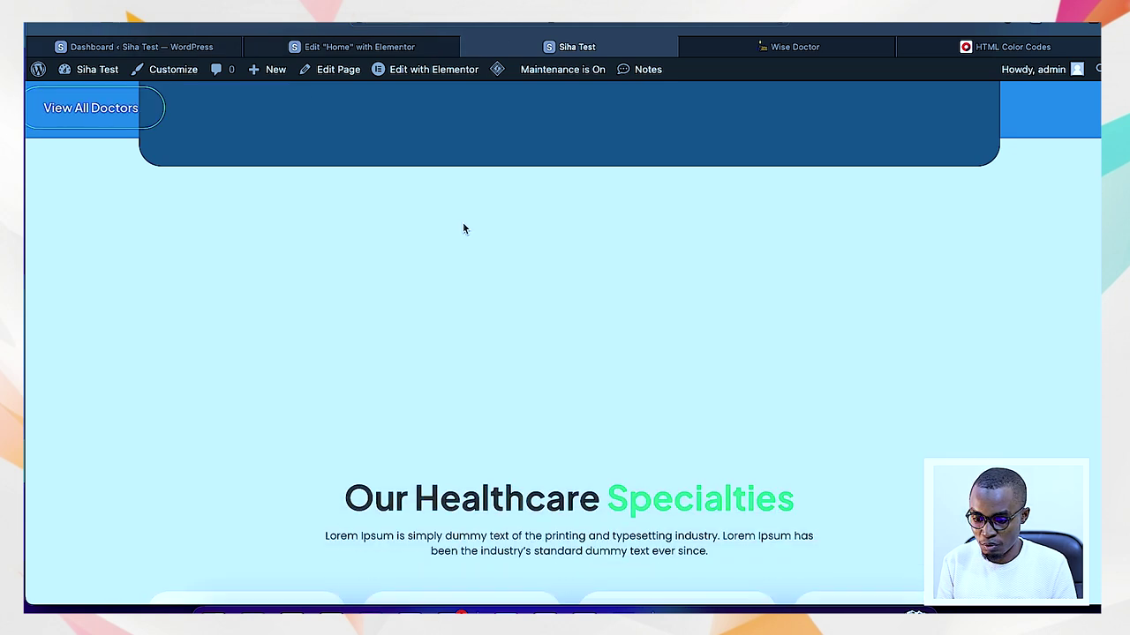
pyautogui.scroll(10, 653, 263)
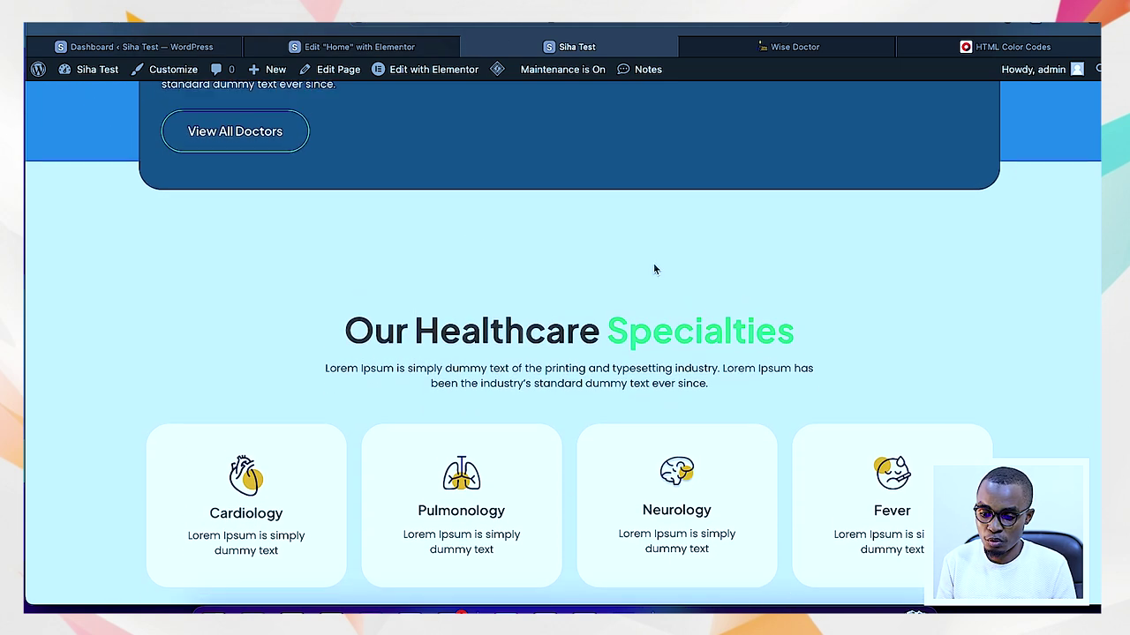
pyautogui.scroll(1, 653, 268)
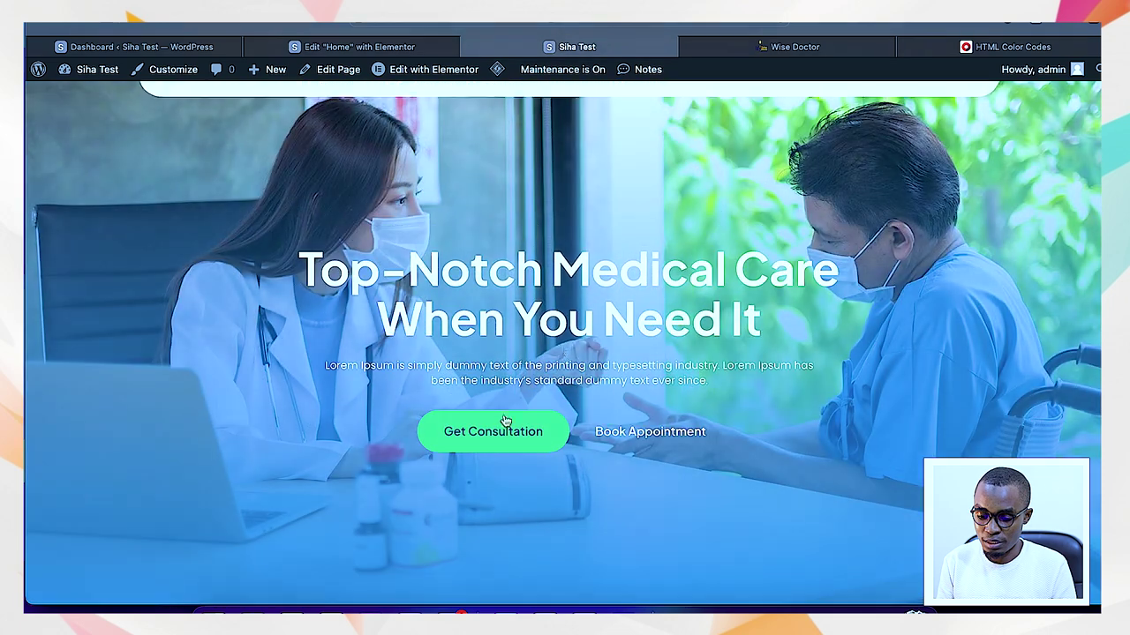
pyautogui.scroll(1, 778, 306)
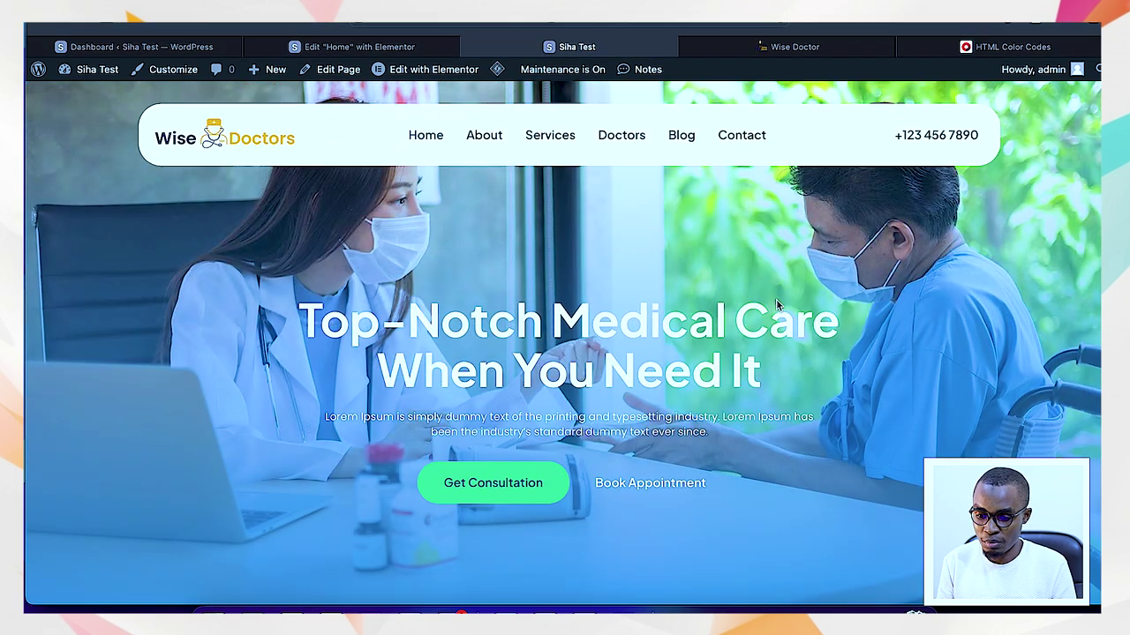
# Examine the colors of the live home page's sections from the specialties cards through Mission And Values to Streamlined Healthcare Approach.
pyautogui.scroll(-10, 632, 262)
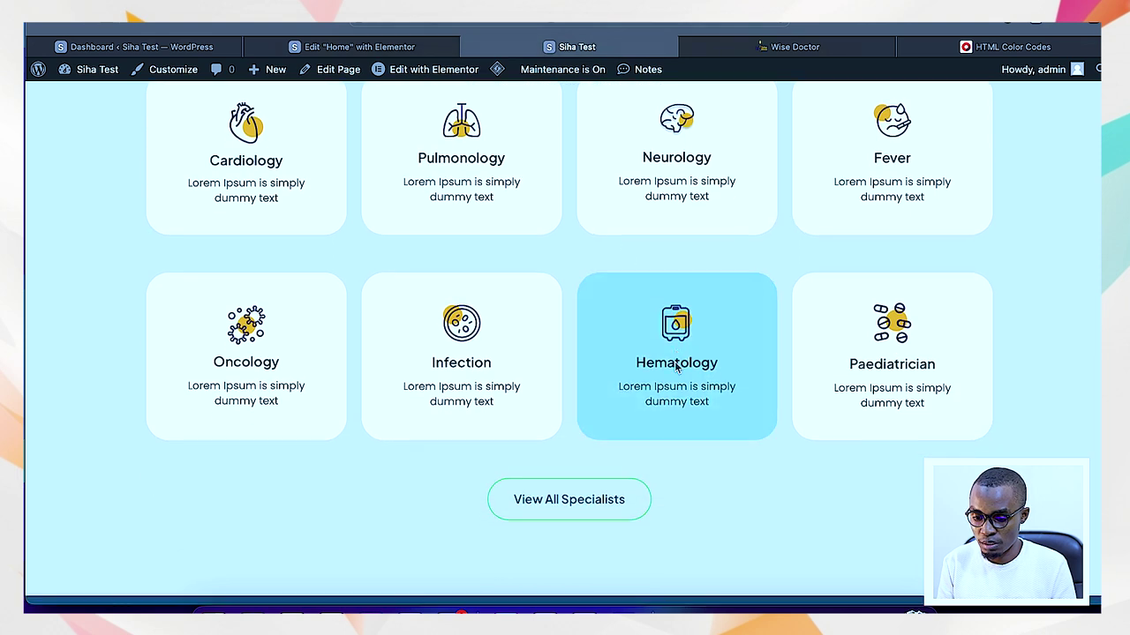
pyautogui.scroll(-4, 642, 292)
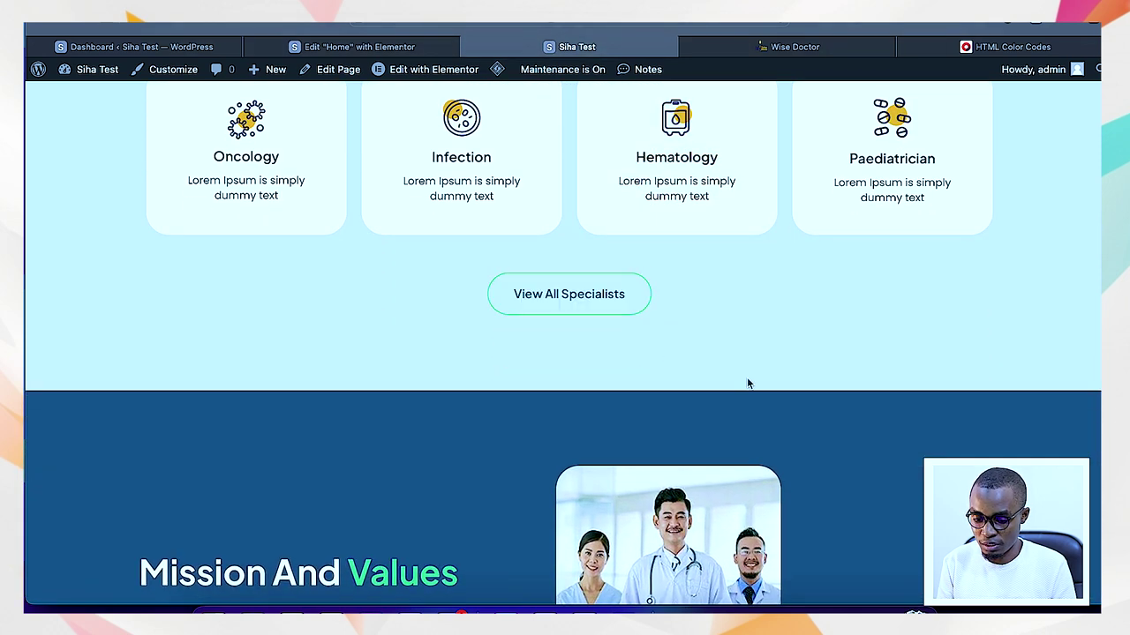
pyautogui.scroll(-3, 747, 383)
pyautogui.scroll(-6, 336, 410)
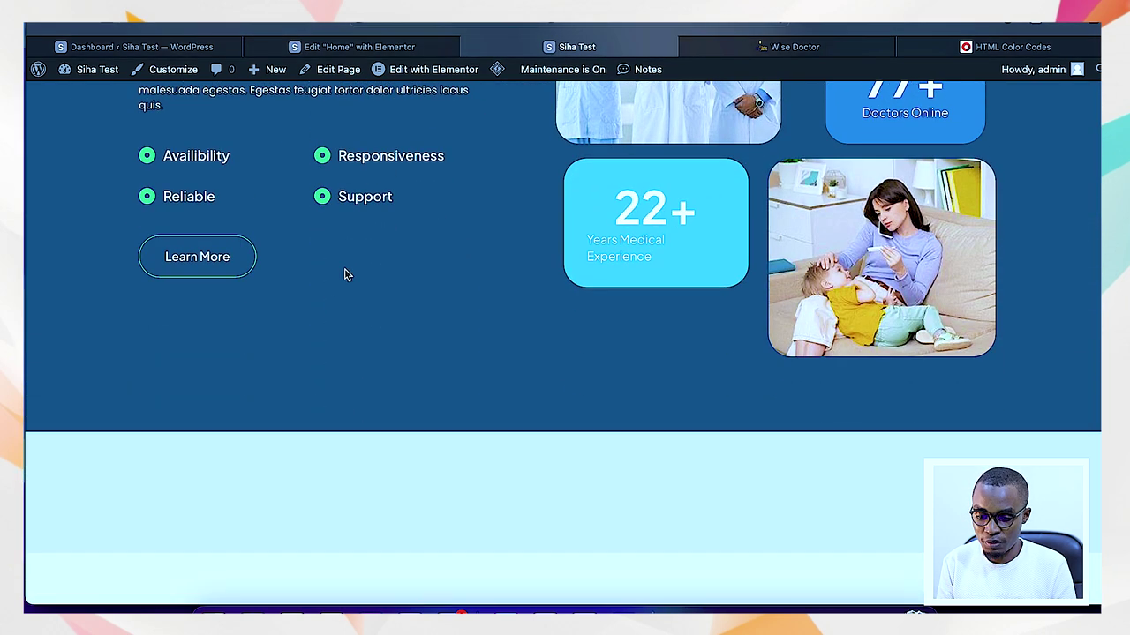
pyautogui.scroll(3, 344, 272)
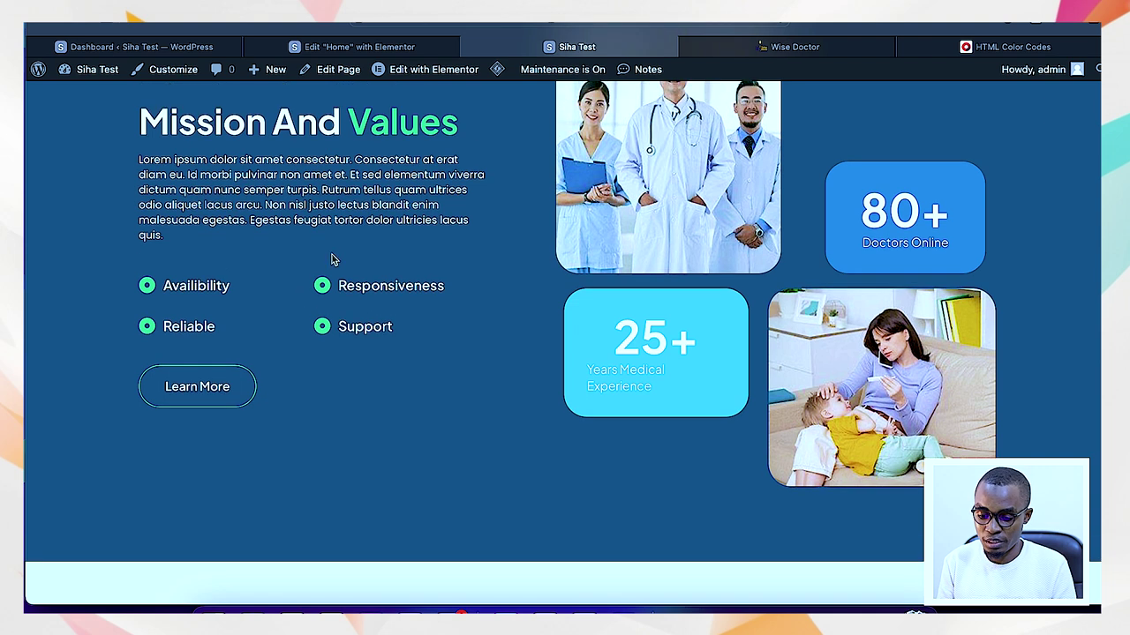
pyautogui.scroll(-12, 471, 391)
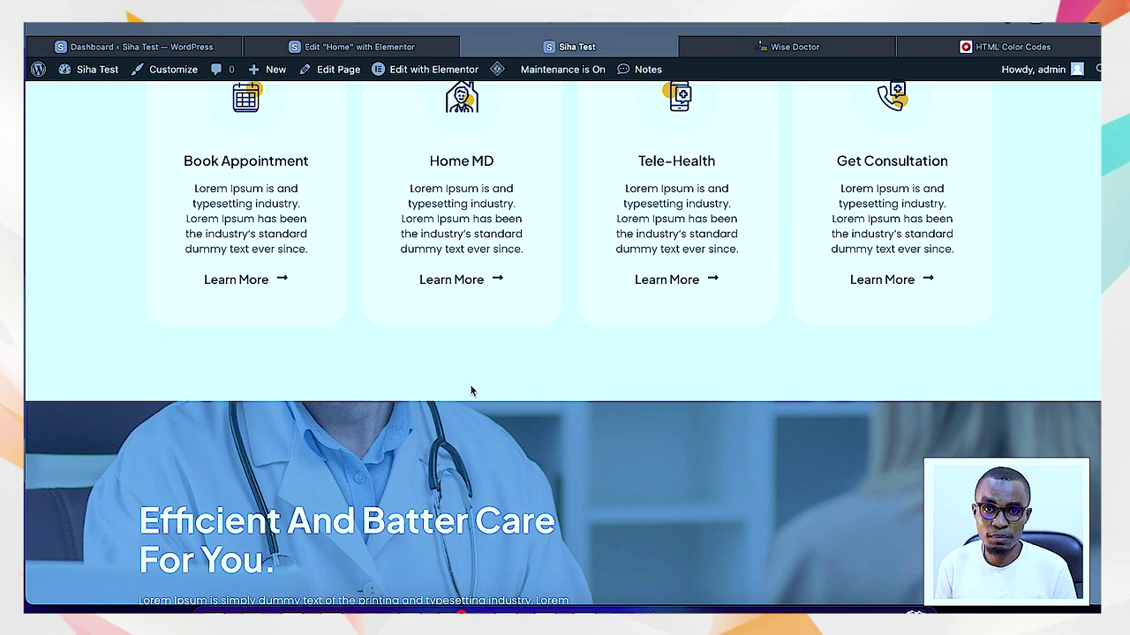
pyautogui.scroll(-8, 471, 388)
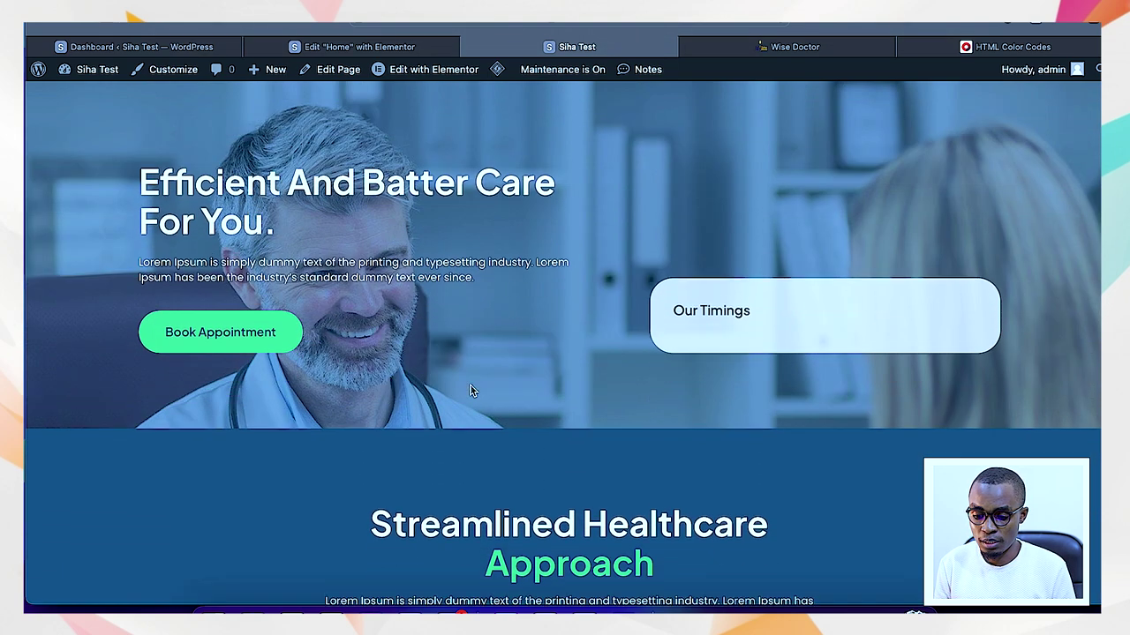
pyautogui.scroll(-3, 472, 391)
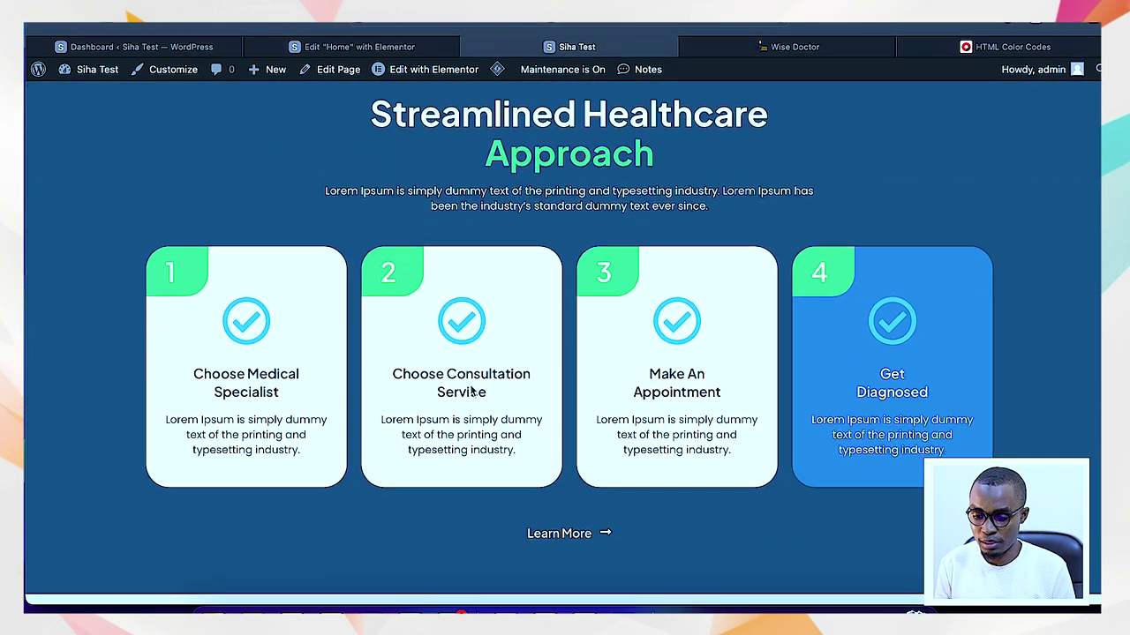